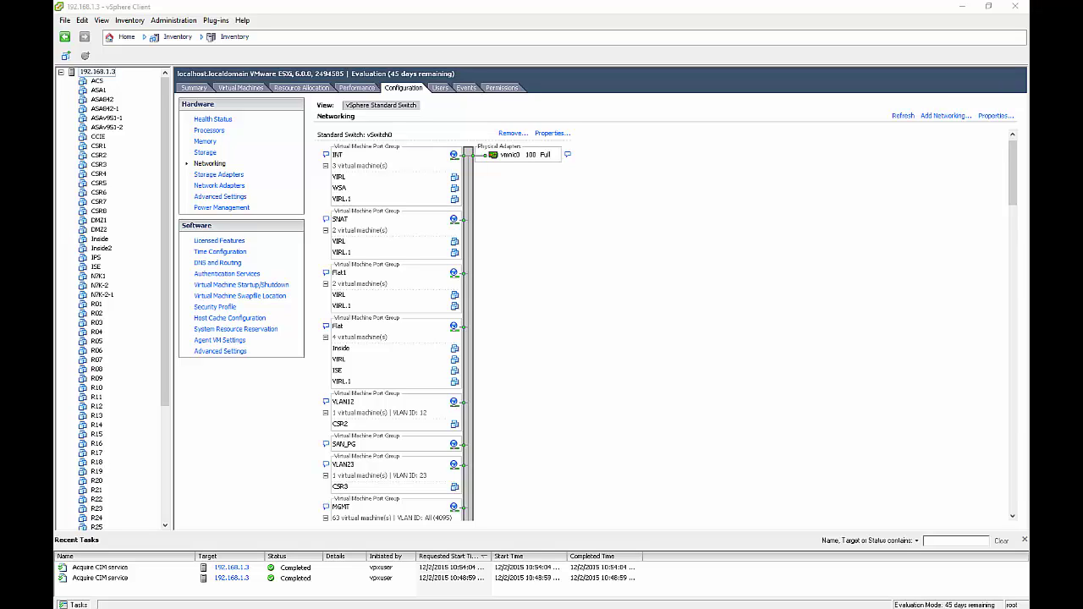
# Step: Examine the Cisco Discovery Protocol details of vSwitch0's physical adapter, including the hardware platform, and close them
pyautogui.click(609, 196)
pyautogui.click(567, 154)
pyautogui.click(568, 157)
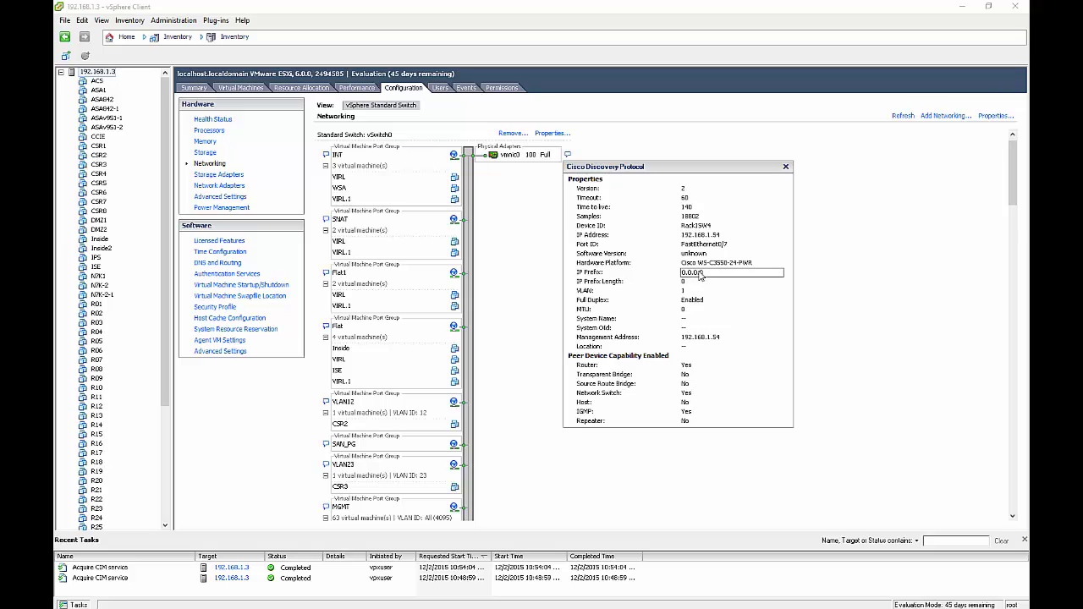
pyautogui.click(709, 265)
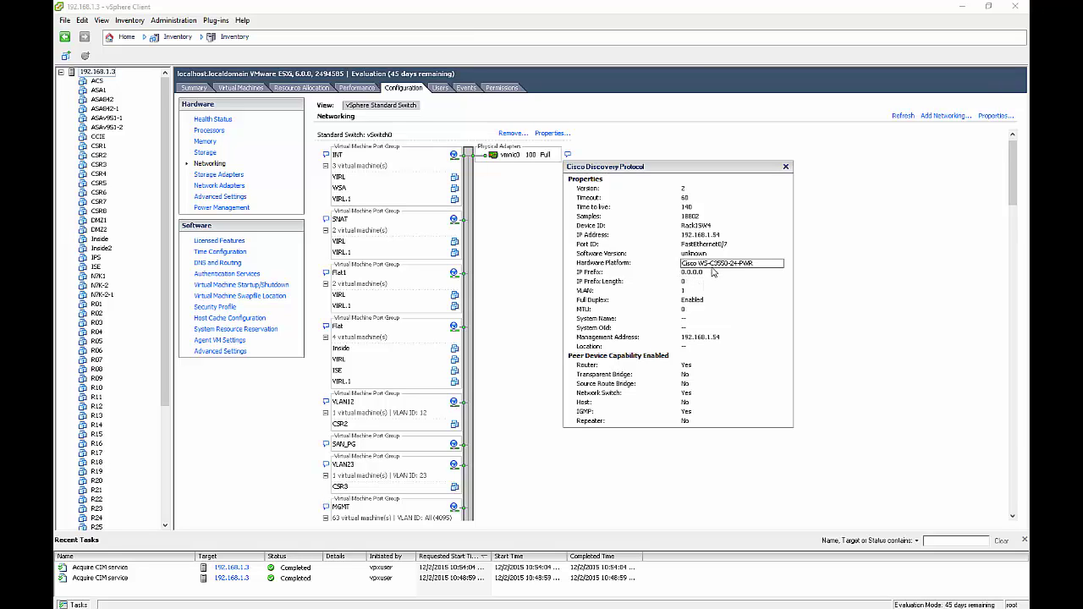
pyautogui.click(714, 251)
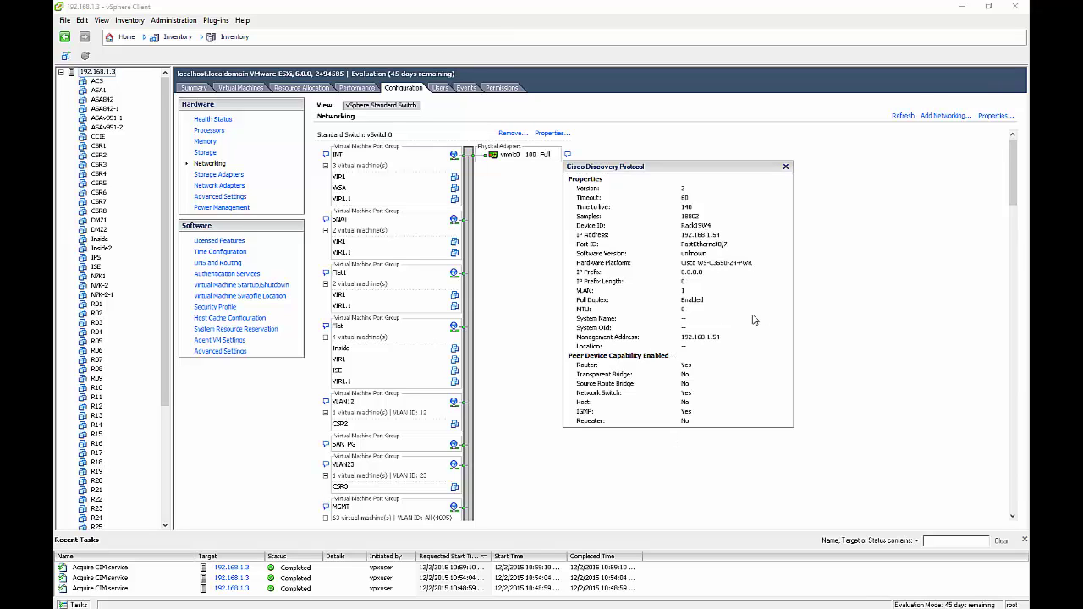
pyautogui.click(787, 168)
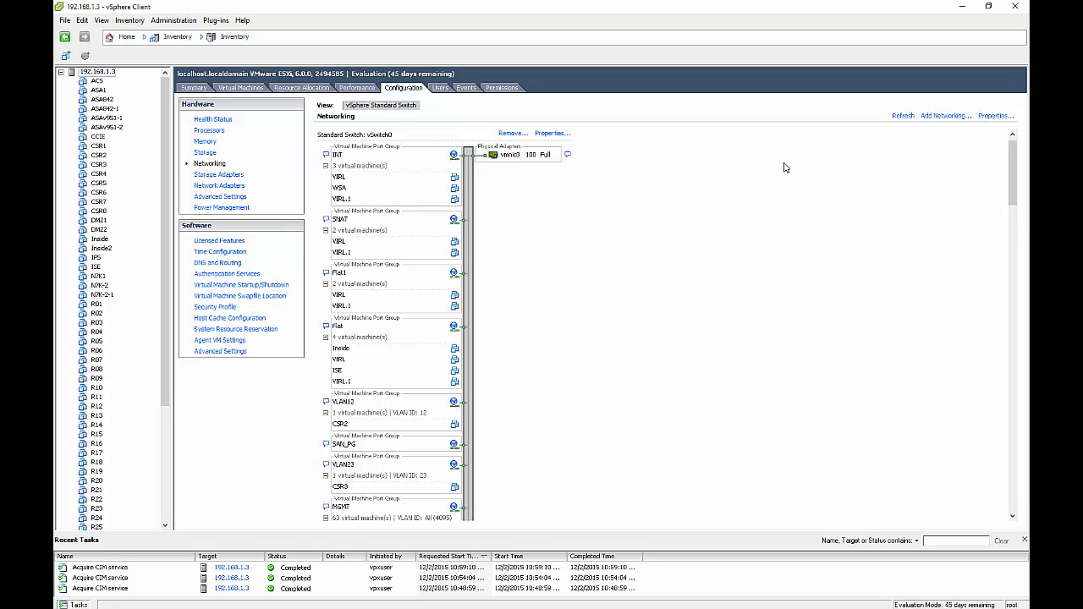
# Step: Open vSwitch0's general settings to review the available port counts, and close the editor without changing anything
pyautogui.click(547, 134)
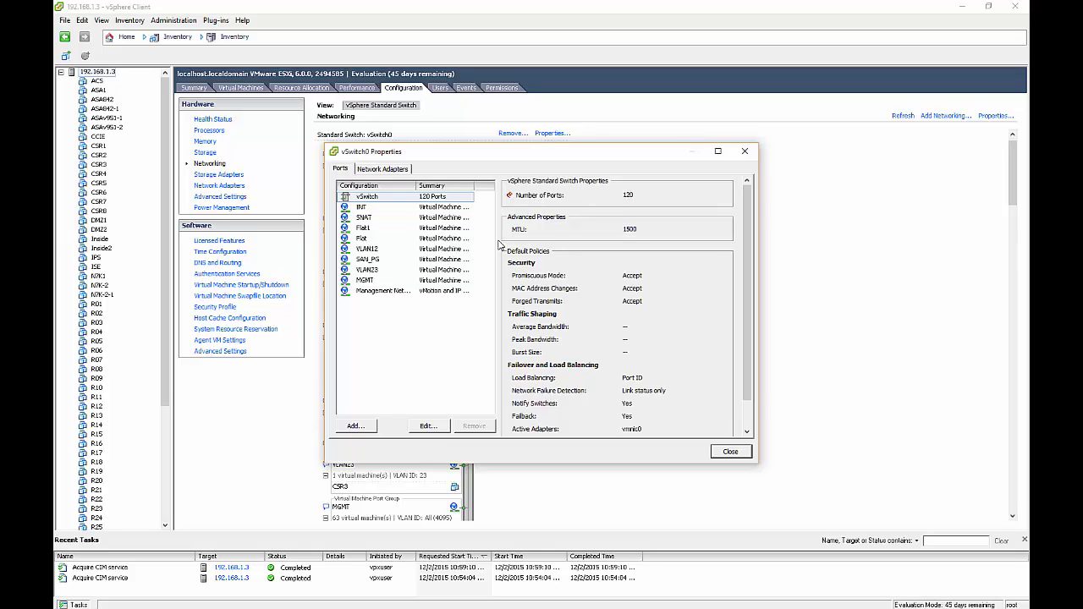
pyautogui.click(433, 429)
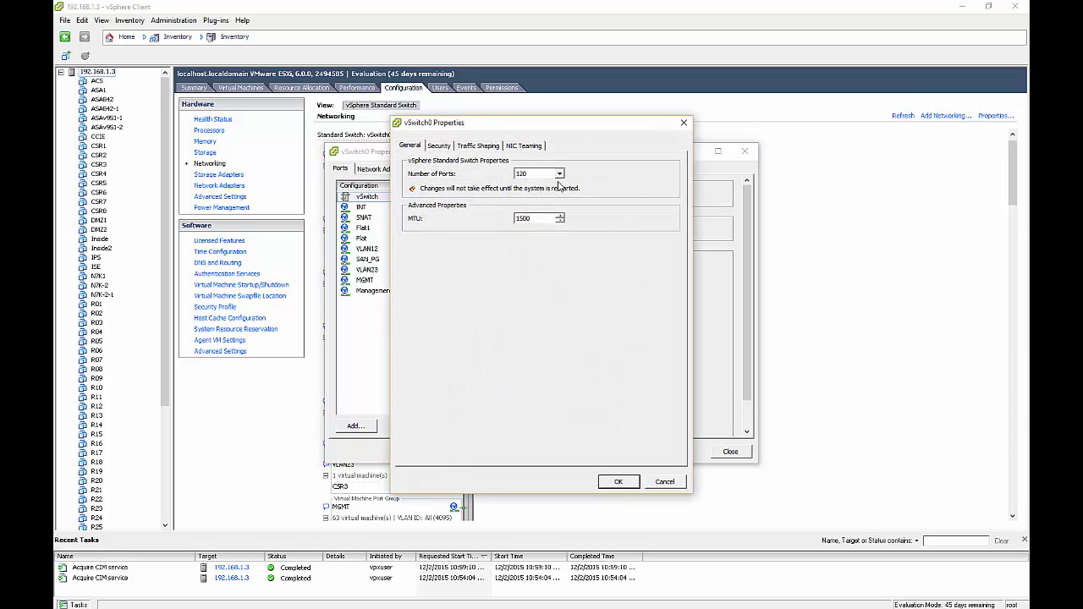
pyautogui.click(560, 174)
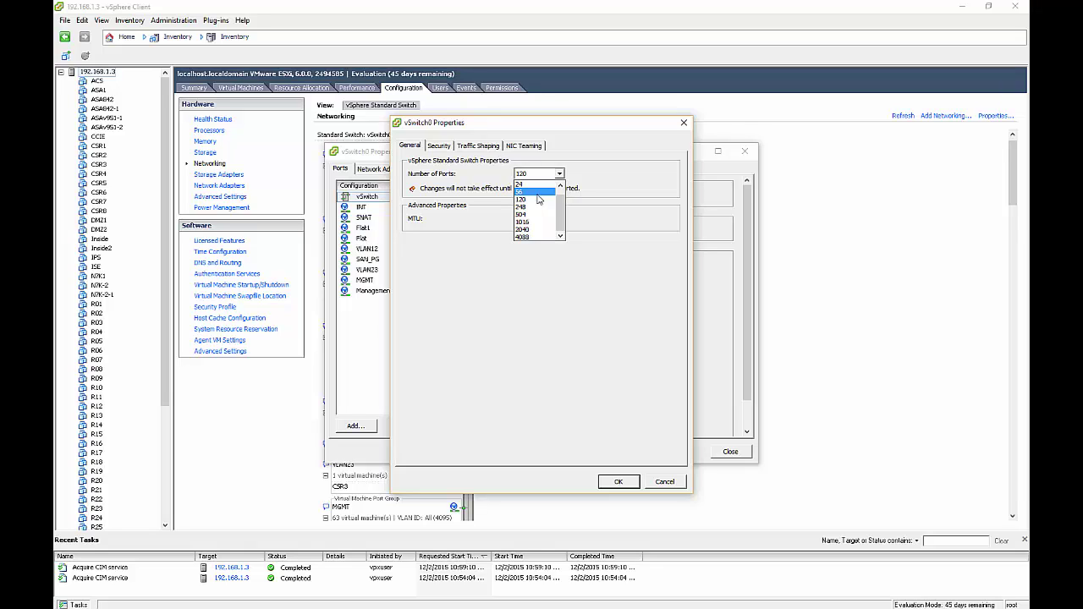
pyautogui.click(623, 221)
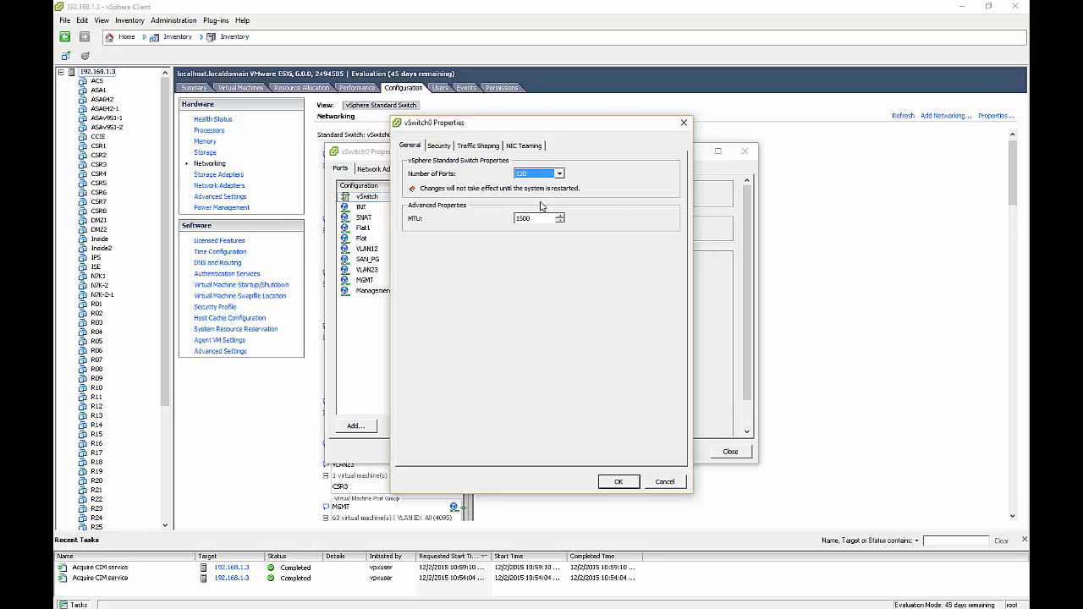
pyautogui.click(684, 123)
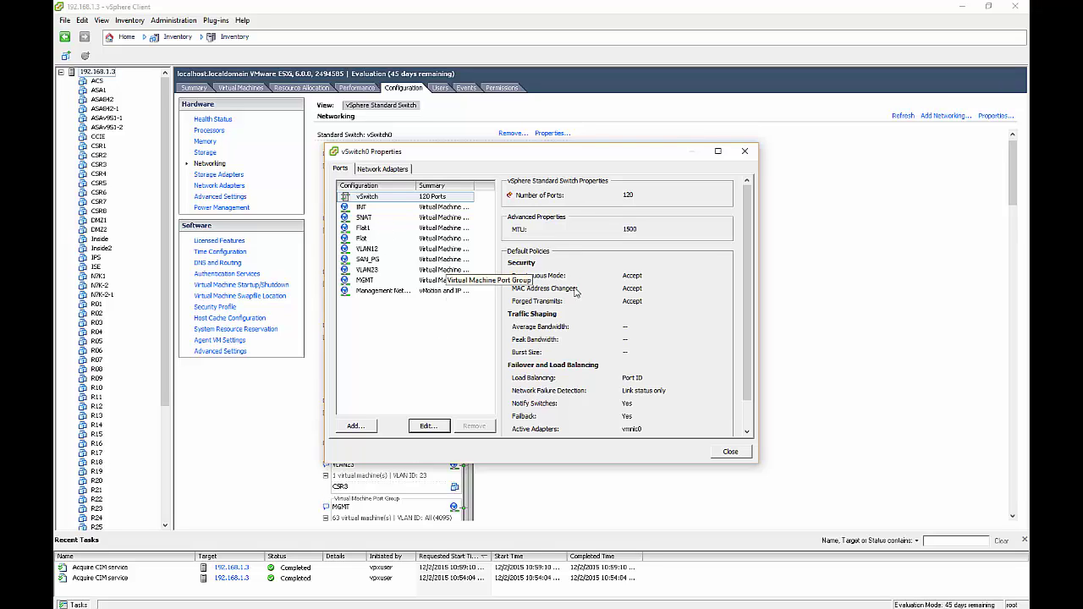
# Step: Review vSwitch0's default policies and reopen the vSwitch's settings to examine its security policy exceptions
pyautogui.scroll(-1, 712, 320)
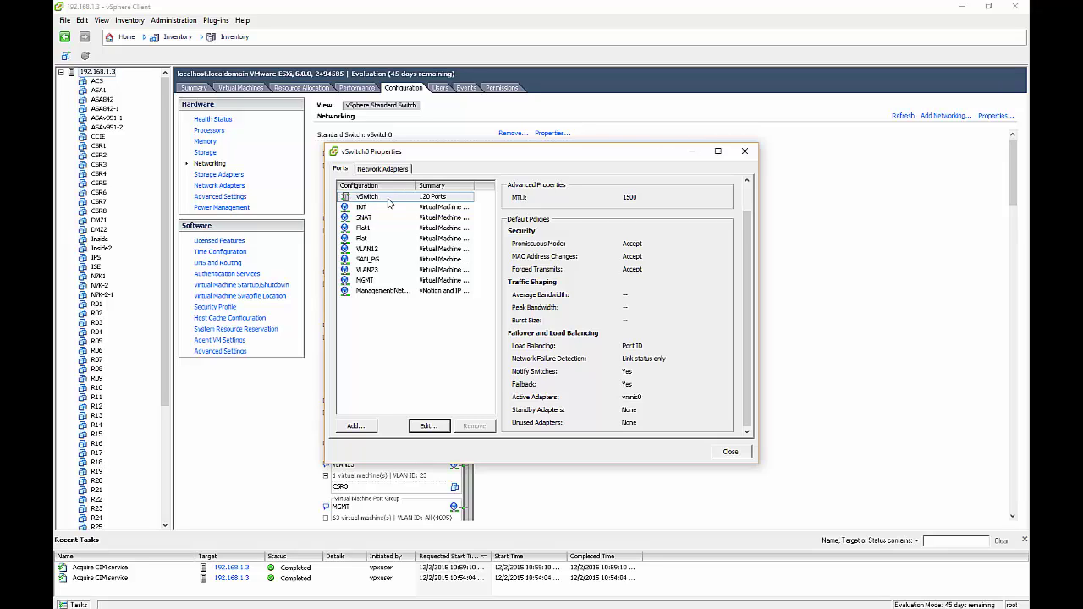
pyautogui.click(353, 198)
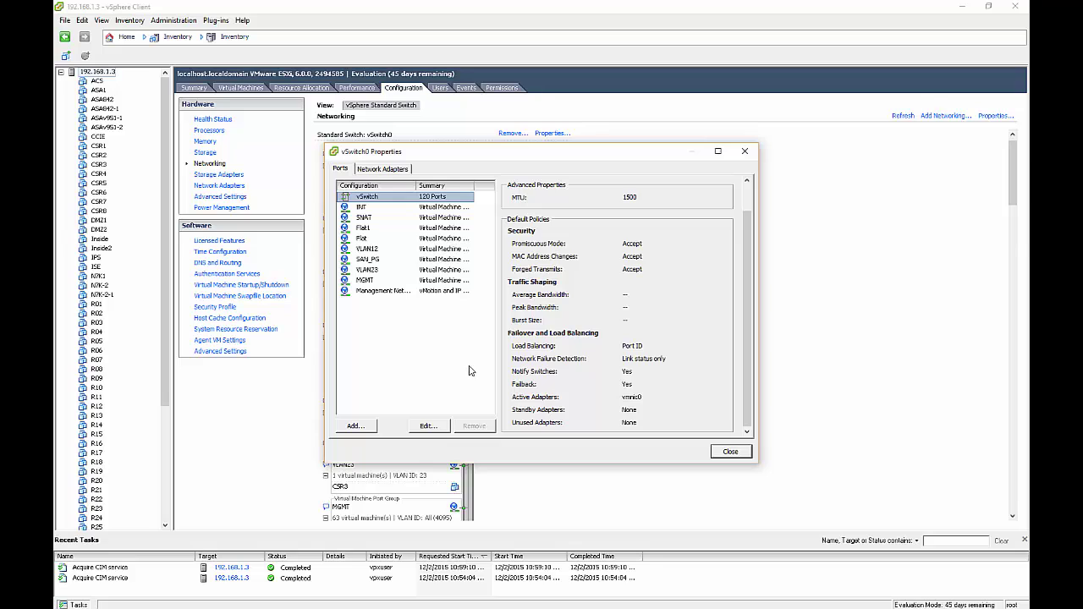
pyautogui.click(427, 426)
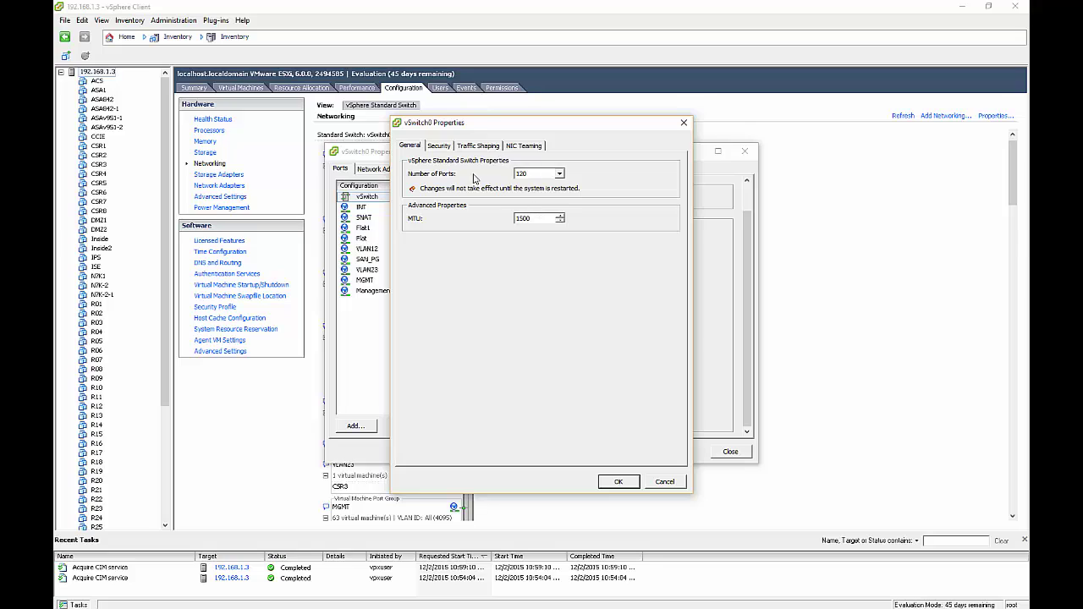
pyautogui.click(438, 147)
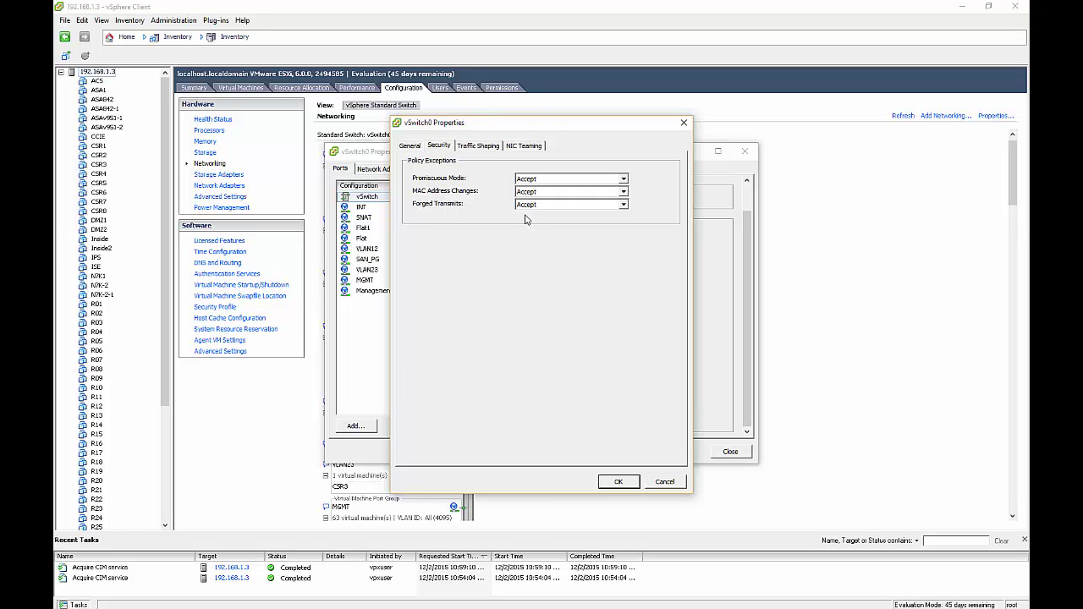
# Step: Examine vSwitch0's traffic shaping policy and its available status options
pyautogui.click(497, 149)
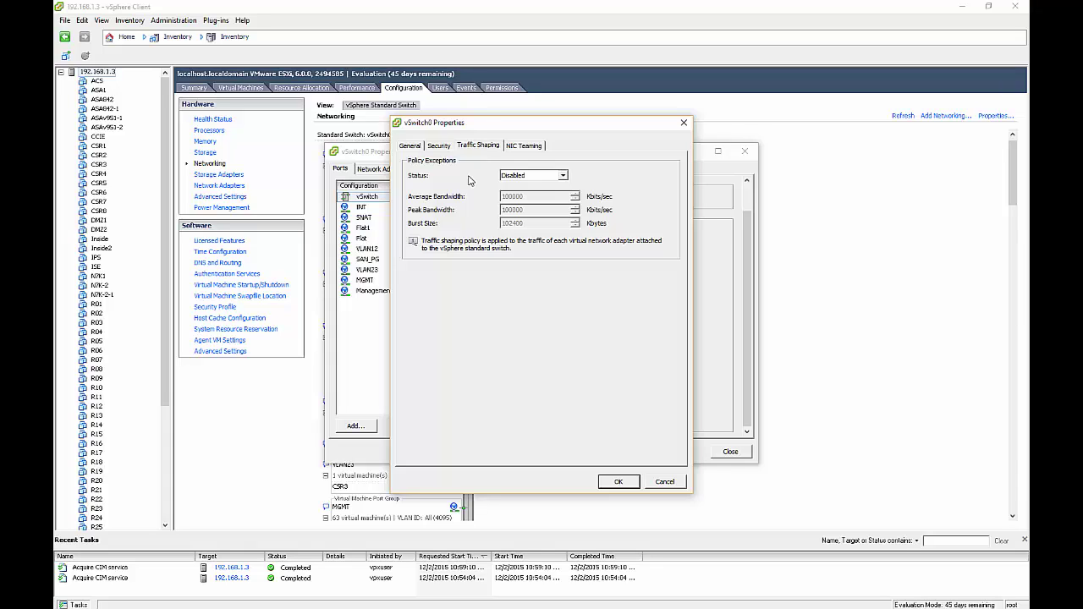
pyautogui.click(563, 176)
pyautogui.click(623, 176)
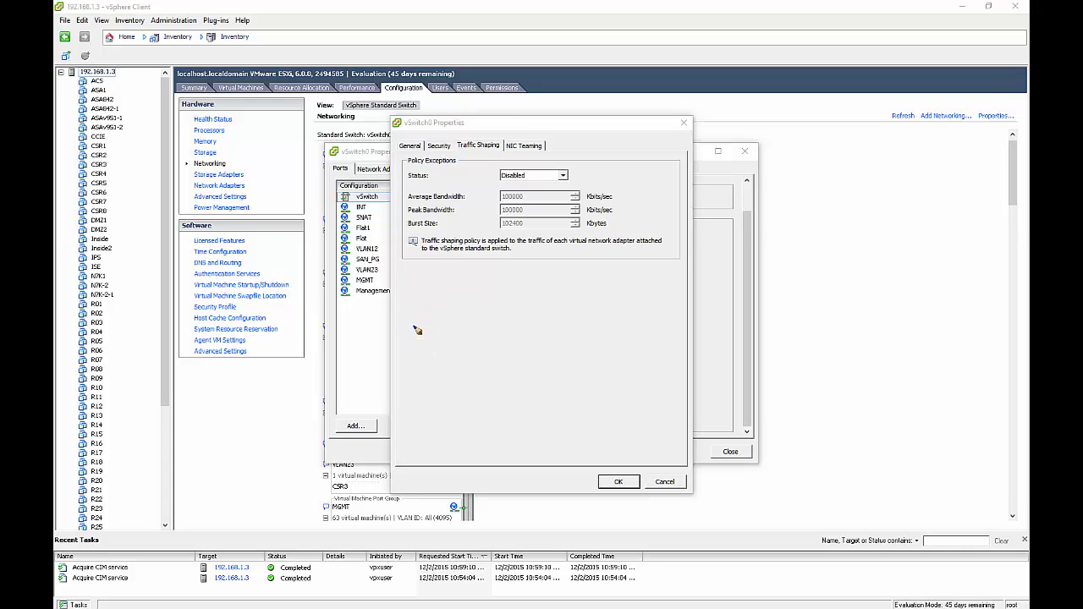
# Step: Draw a timeline over the traffic shaping settings, labelled "1 sec" and divided into four intervals marked 250
pyautogui.moveTo(409, 303)
pyautogui.mouseDown()
pyautogui.moveTo(410, 347)
pyautogui.moveTo(472, 358)
pyautogui.moveTo(657, 349)
pyautogui.moveTo(647, 310)
pyautogui.mouseUp()
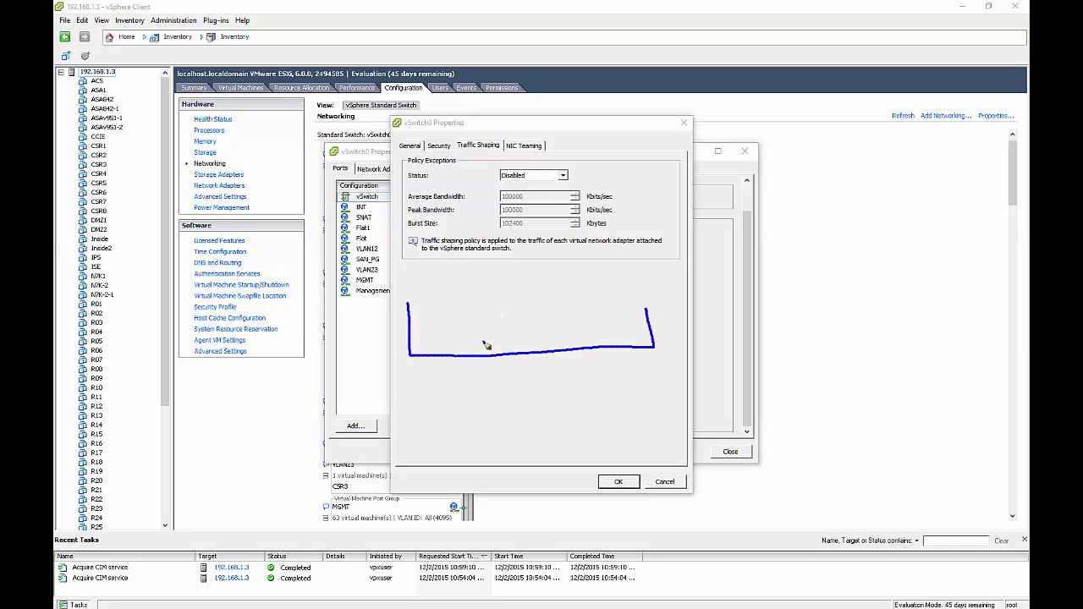
pyautogui.moveTo(495, 380)
pyautogui.mouseDown()
pyautogui.moveTo(495, 398)
pyautogui.moveTo(529, 393)
pyautogui.mouseUp()
pyautogui.moveTo(540, 385); pyautogui.dragTo(548, 393)
pyautogui.moveTo(478, 312); pyautogui.dragTo(481, 347)
pyautogui.moveTo(540, 311); pyautogui.dragTo(544, 343)
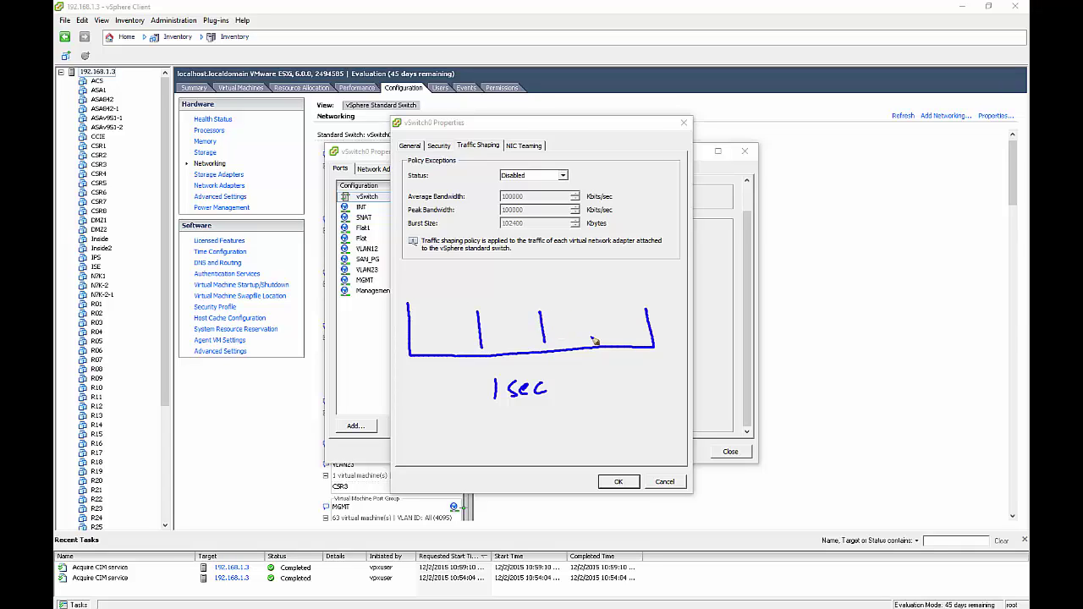
pyautogui.moveTo(597, 311); pyautogui.dragTo(600, 345)
pyautogui.moveTo(421, 333)
pyautogui.mouseDown()
pyautogui.moveTo(431, 343)
pyautogui.moveTo(447, 333)
pyautogui.moveTo(521, 342)
pyautogui.mouseUp()
pyautogui.moveTo(569, 333)
pyautogui.mouseDown()
pyautogui.moveTo(579, 341)
pyautogui.moveTo(565, 348)
pyautogui.mouseUp()
pyautogui.moveTo(580, 332); pyautogui.dragTo(584, 345)
pyautogui.moveTo(596, 330)
pyautogui.mouseDown()
pyautogui.moveTo(593, 340)
pyautogui.moveTo(630, 343)
pyautogui.moveTo(643, 332)
pyautogui.mouseUp()
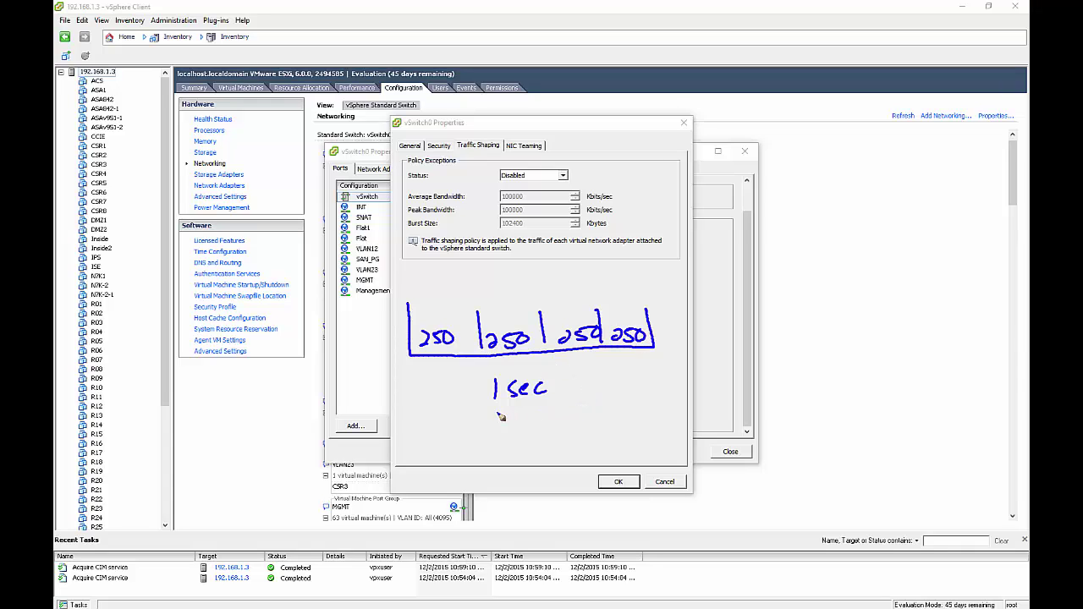
# Step: Annotate the timeline with an arrow into the first interval, a "250 Mbps" label below it and an underlined "1Gbps" total
pyautogui.moveTo(486, 408); pyautogui.dragTo(501, 409)
pyautogui.moveTo(470, 296)
pyautogui.mouseDown()
pyautogui.moveTo(441, 309)
pyautogui.moveTo(450, 300)
pyautogui.mouseUp()
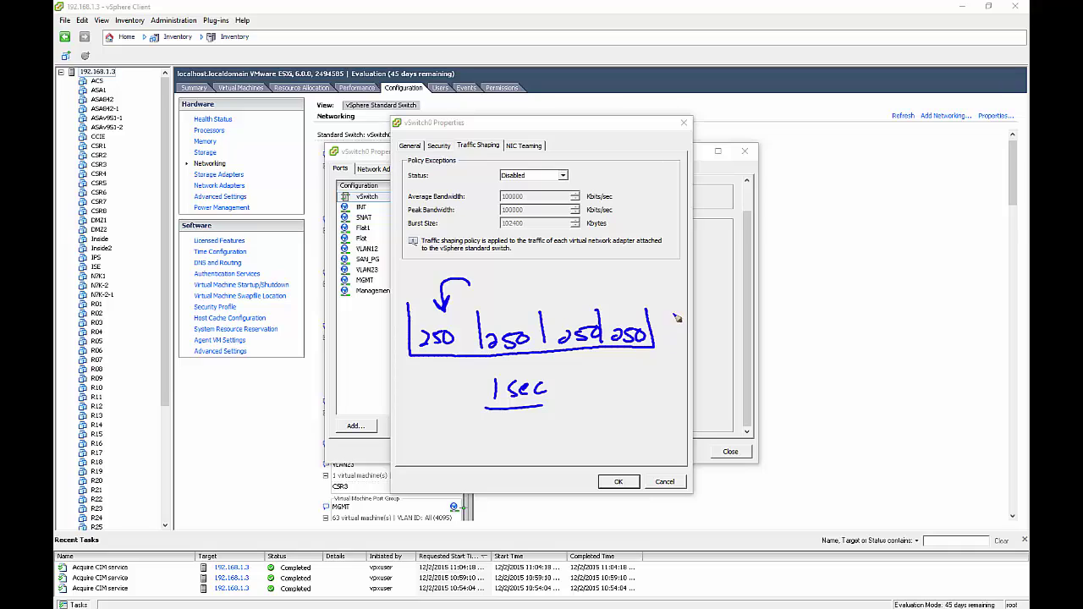
pyautogui.moveTo(667, 318)
pyautogui.mouseDown()
pyautogui.moveTo(668, 335)
pyautogui.moveTo(687, 339)
pyautogui.moveTo(689, 322)
pyautogui.moveTo(689, 337)
pyautogui.moveTo(718, 327)
pyautogui.mouseUp()
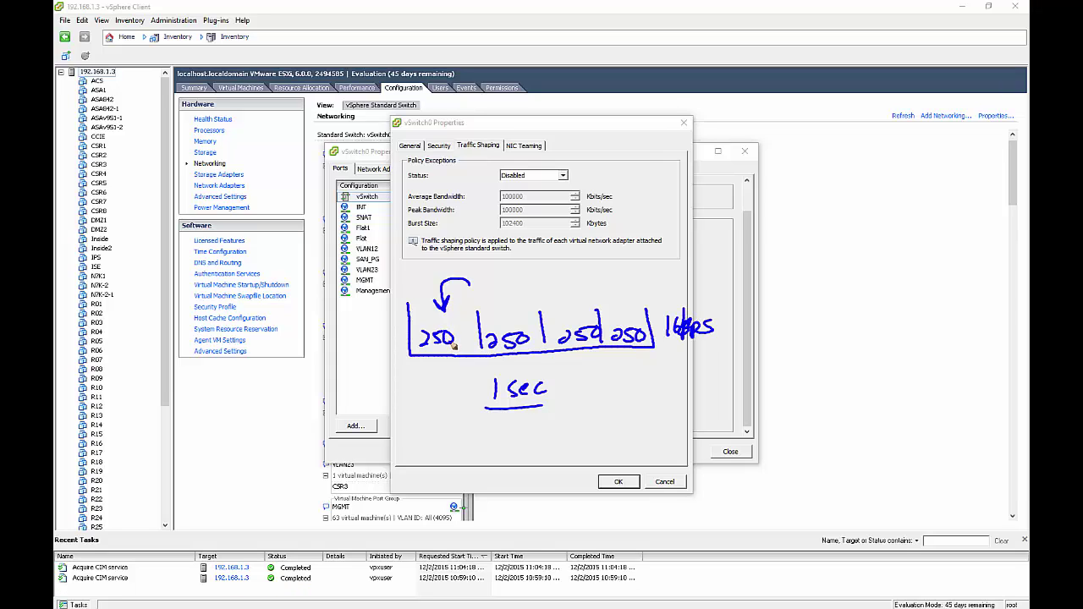
pyautogui.moveTo(427, 364)
pyautogui.mouseDown()
pyautogui.moveTo(436, 375)
pyautogui.moveTo(511, 372)
pyautogui.moveTo(496, 381)
pyautogui.mouseUp()
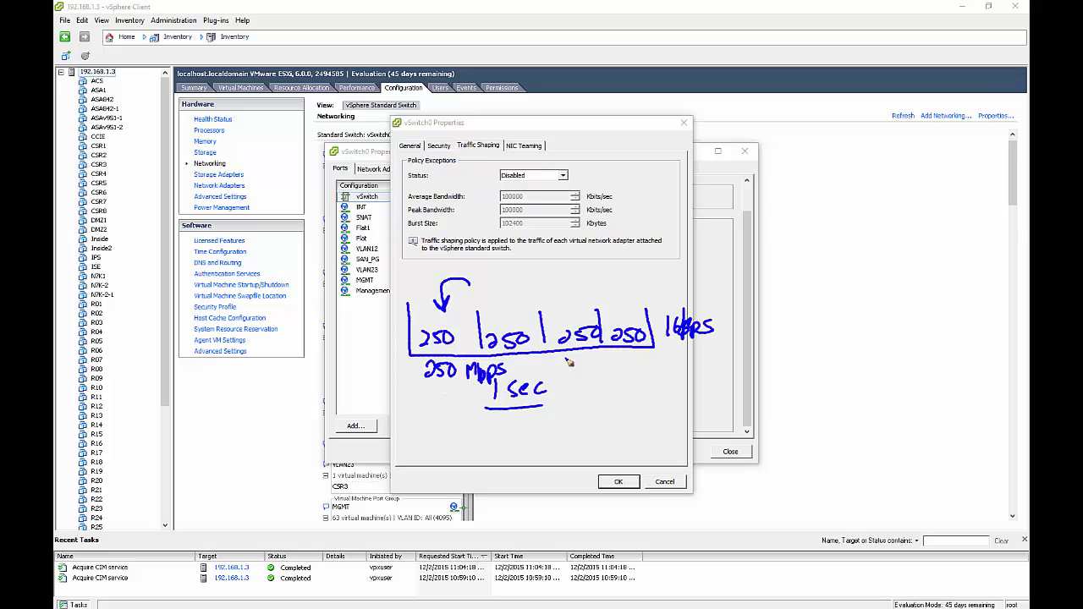
pyautogui.moveTo(660, 347); pyautogui.dragTo(724, 346)
# Step: Write the example usage 200, 200, 500 and 200 under the four intervals, with a "1.1 Gbps" total
pyautogui.moveTo(422, 404)
pyautogui.mouseDown()
pyautogui.moveTo(510, 433)
pyautogui.moveTo(517, 425)
pyautogui.mouseUp()
pyautogui.moveTo(529, 423)
pyautogui.mouseDown()
pyautogui.moveTo(567, 426)
pyautogui.moveTo(576, 411)
pyautogui.mouseUp()
pyautogui.moveTo(582, 411)
pyautogui.mouseDown()
pyautogui.moveTo(627, 426)
pyautogui.moveTo(653, 413)
pyautogui.mouseUp()
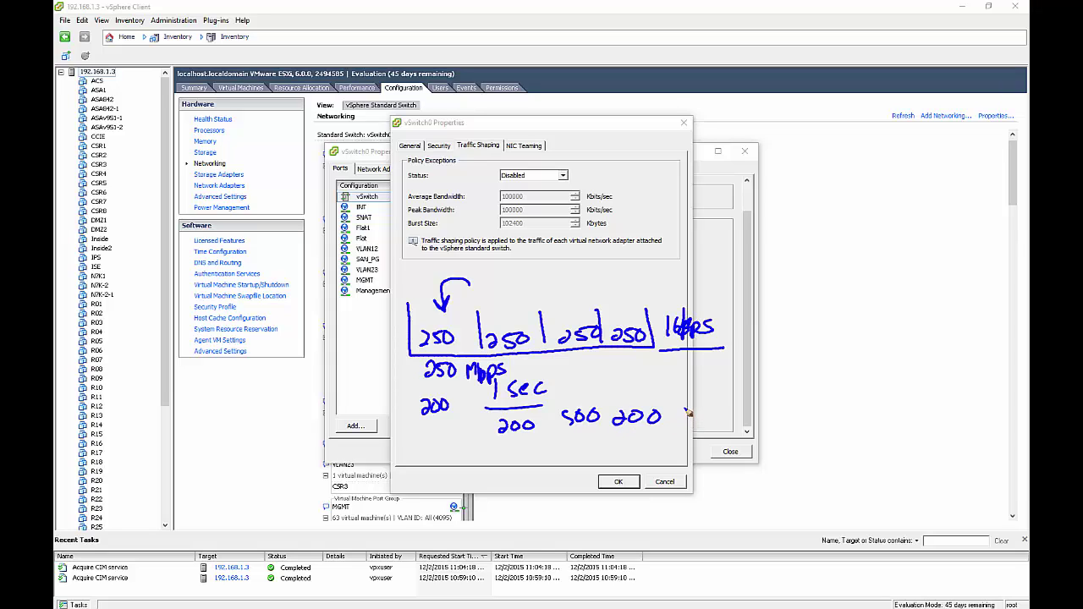
pyautogui.moveTo(690, 413)
pyautogui.mouseDown()
pyautogui.moveTo(694, 428)
pyautogui.moveTo(706, 408)
pyautogui.moveTo(703, 428)
pyautogui.moveTo(751, 423)
pyautogui.mouseUp()
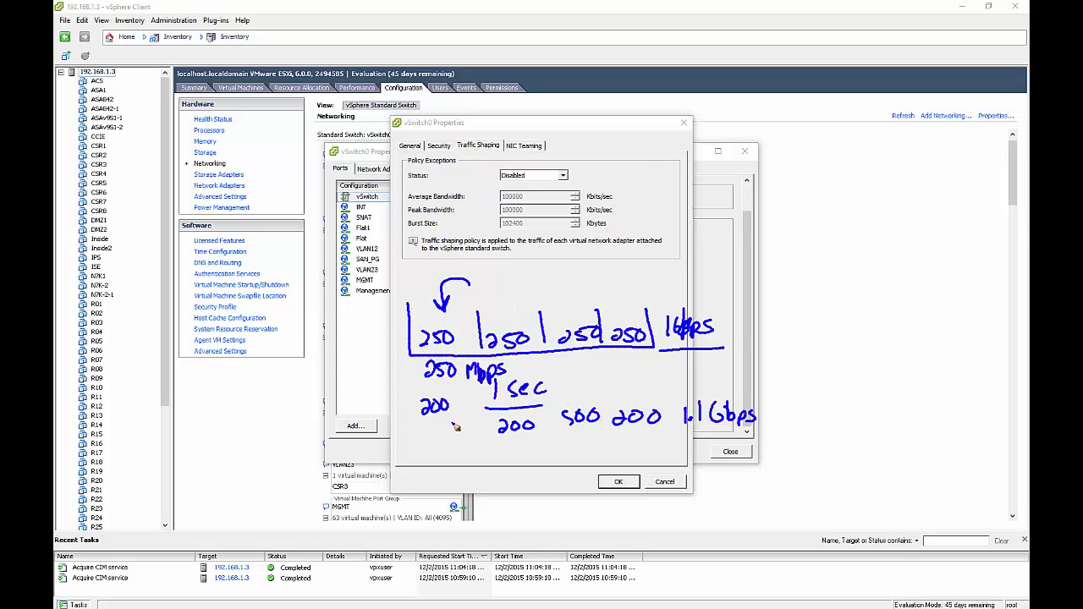
# Step: Sketch unused credit carried forward as 50 and 100 with curved arrows, and mark the third interval with arrows and 250
pyautogui.moveTo(446, 436)
pyautogui.mouseDown()
pyautogui.moveTo(441, 449)
pyautogui.moveTo(462, 438)
pyautogui.moveTo(490, 464)
pyautogui.moveTo(518, 434)
pyautogui.moveTo(527, 440)
pyautogui.mouseUp()
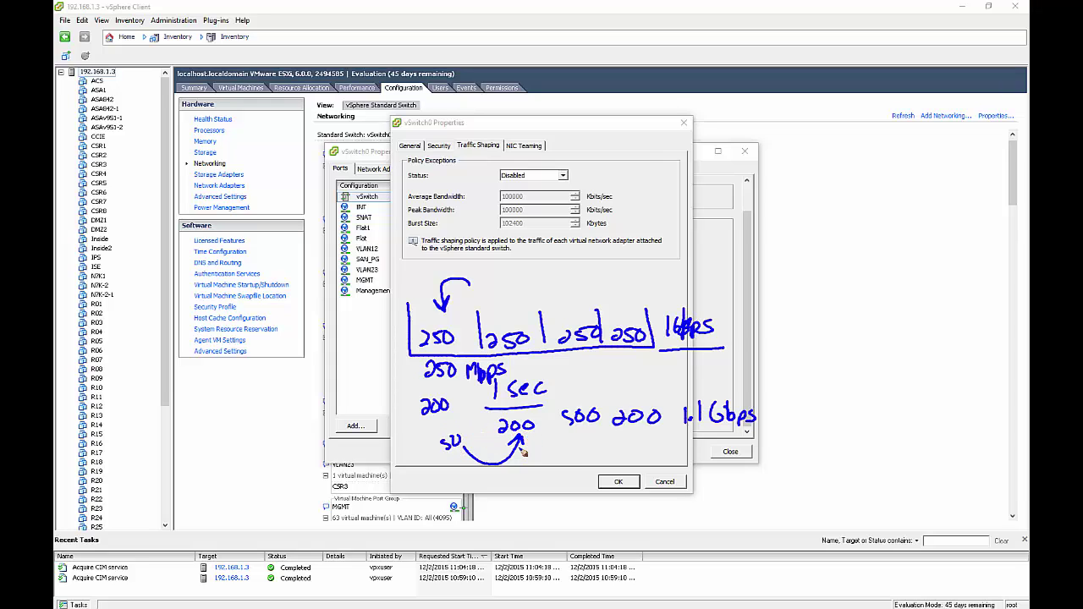
pyautogui.moveTo(522, 442)
pyautogui.mouseDown()
pyautogui.moveTo(582, 437)
pyautogui.moveTo(591, 463)
pyautogui.moveTo(601, 453)
pyautogui.mouseUp()
pyautogui.moveTo(614, 452)
pyautogui.mouseDown()
pyautogui.moveTo(609, 461)
pyautogui.moveTo(613, 452)
pyautogui.mouseUp()
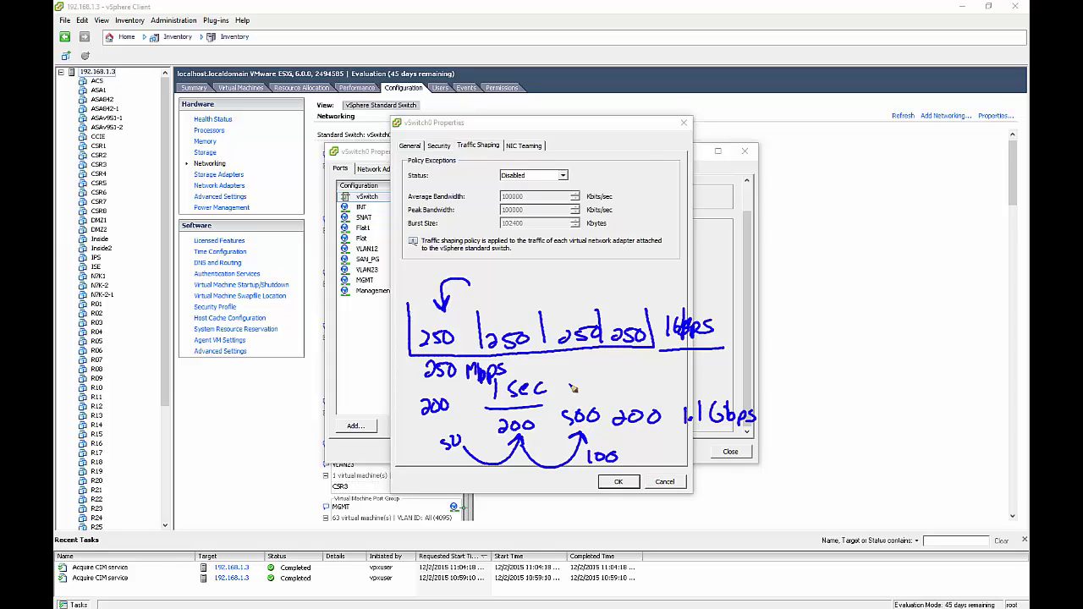
pyautogui.moveTo(574, 285); pyautogui.dragTo(576, 310)
pyautogui.moveTo(584, 296); pyautogui.dragTo(577, 311)
pyautogui.moveTo(573, 381)
pyautogui.mouseDown()
pyautogui.moveTo(604, 443)
pyautogui.moveTo(624, 448)
pyautogui.mouseUp()
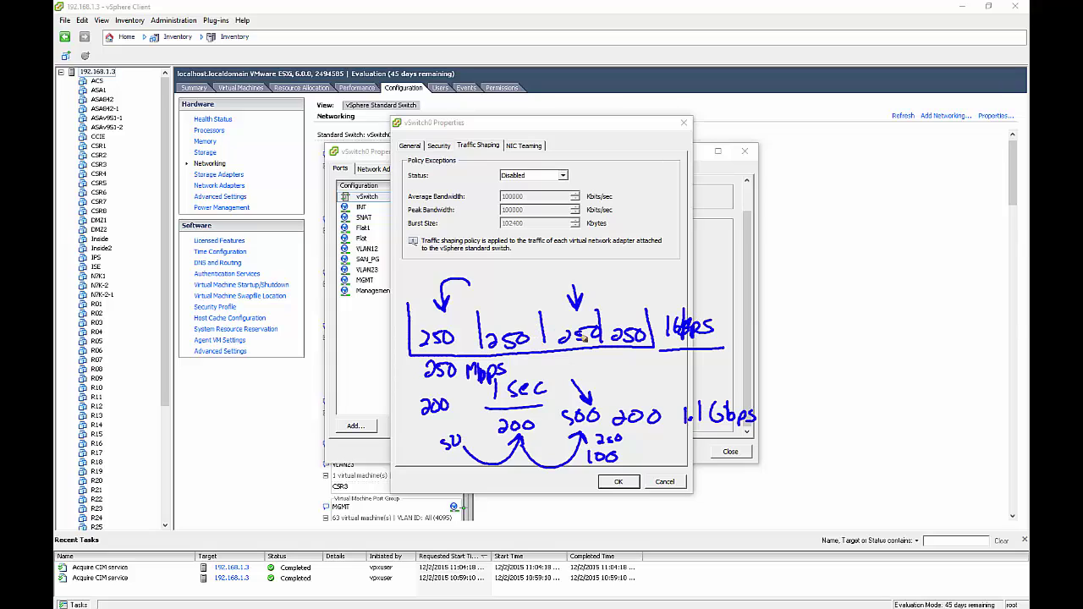
# Step: Add arrows to the last three intervals, a ticked 250 and an underline beneath 500, and clear all the drawings
pyautogui.moveTo(586, 281); pyautogui.dragTo(587, 308)
pyautogui.moveTo(514, 289); pyautogui.dragTo(526, 309)
pyautogui.moveTo(583, 365); pyautogui.dragTo(598, 363)
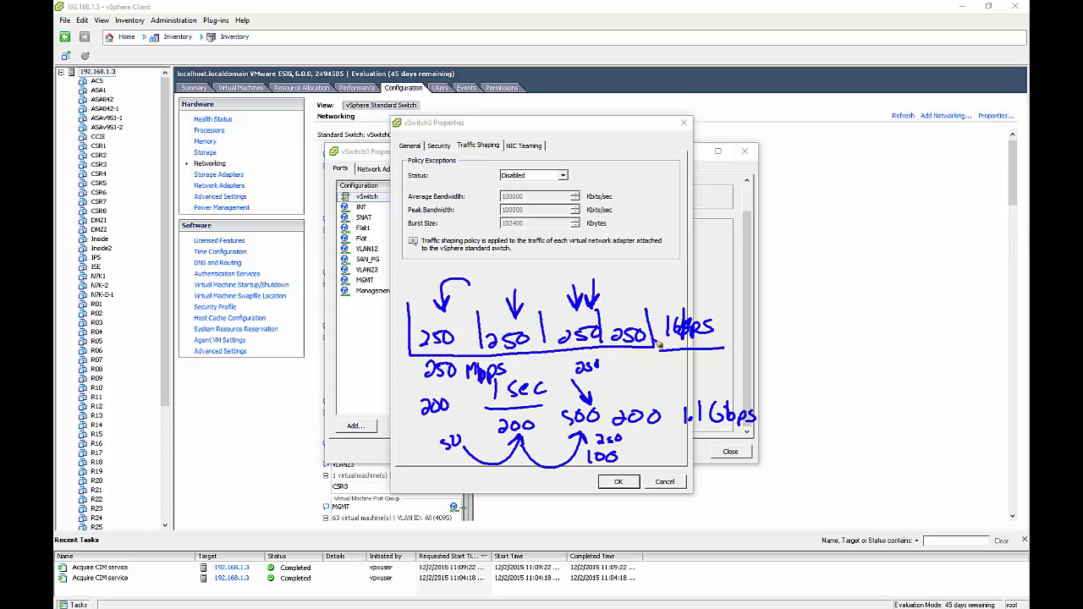
pyautogui.moveTo(628, 288)
pyautogui.mouseDown()
pyautogui.moveTo(627, 315)
pyautogui.moveTo(633, 301)
pyautogui.mouseUp()
pyautogui.moveTo(647, 276); pyautogui.dragTo(632, 318)
pyautogui.moveTo(571, 426)
pyautogui.mouseDown()
pyautogui.moveTo(596, 425)
pyautogui.moveTo(578, 429)
pyautogui.mouseUp()
pyautogui.moveTo(600, 362); pyautogui.dragTo(616, 358)
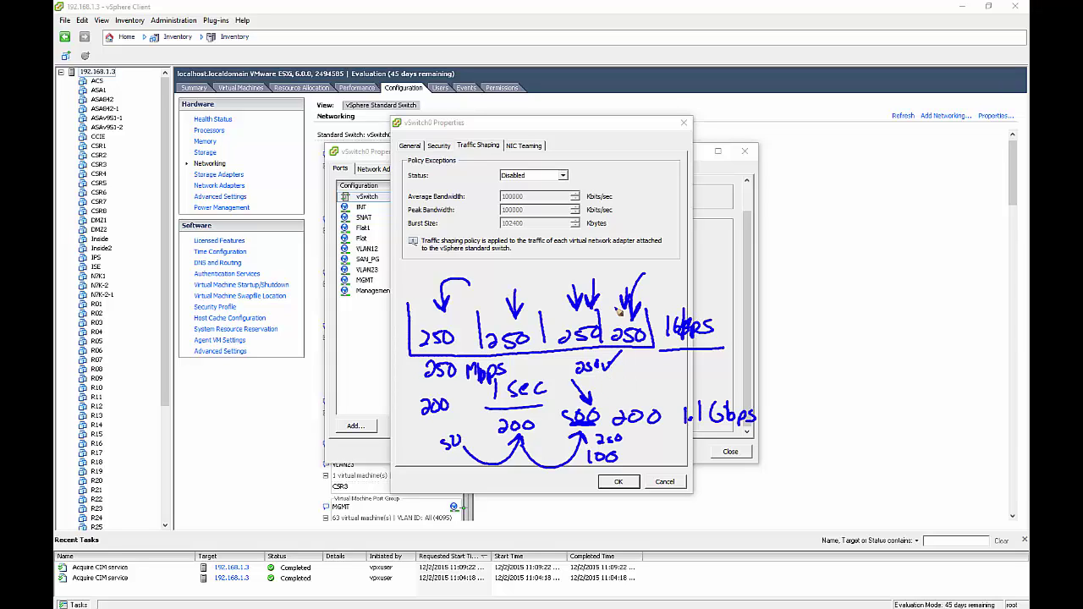
pyautogui.press('Escape')
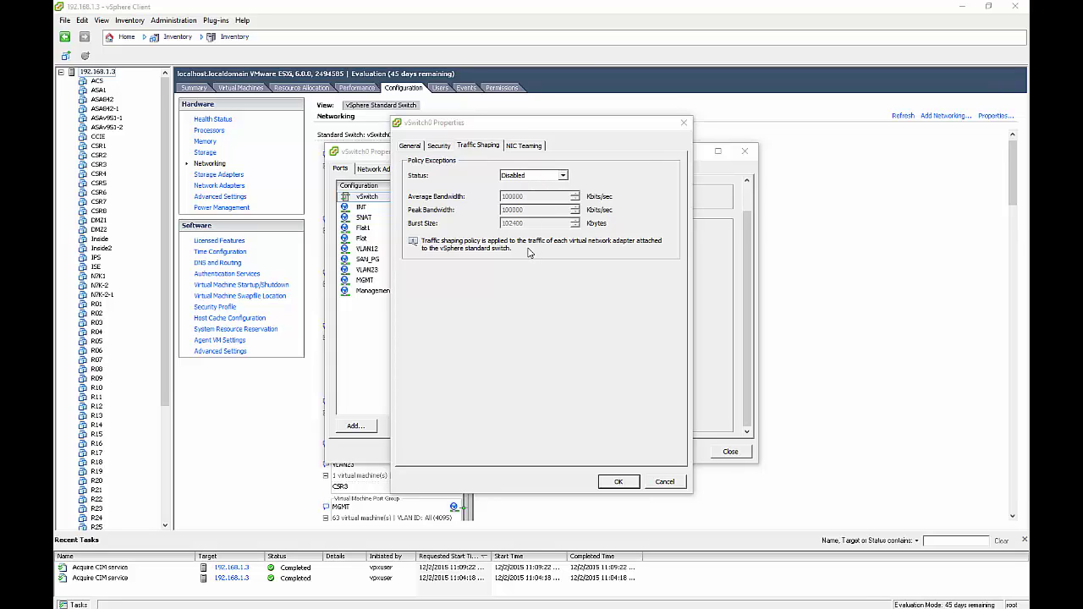
# Step: Examine vSwitch0's NIC teaming policy, including the load balancing and network failover detection options
pyautogui.click(519, 152)
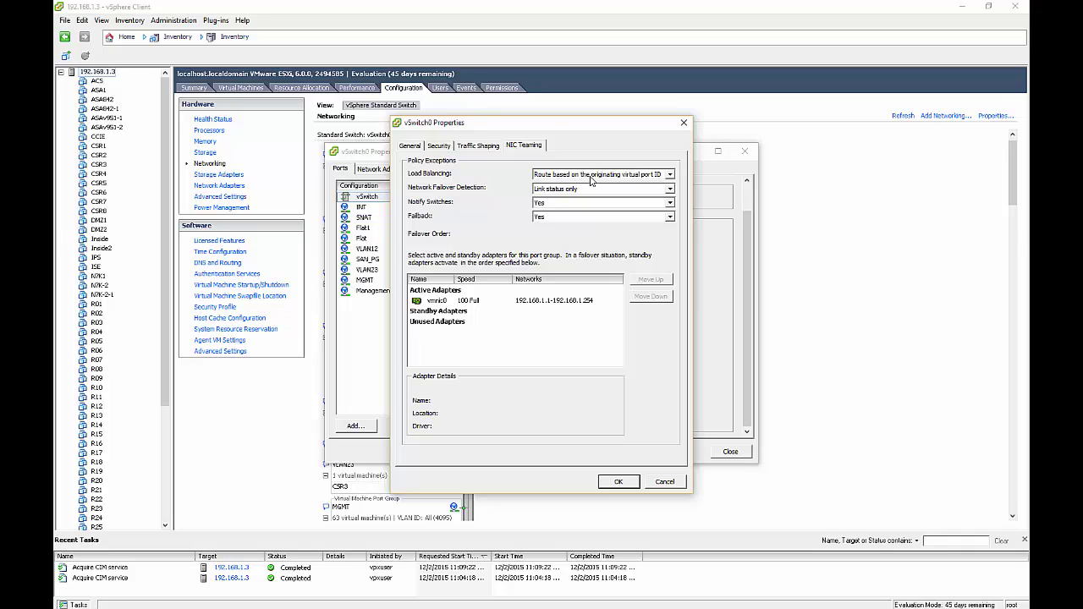
pyautogui.click(645, 175)
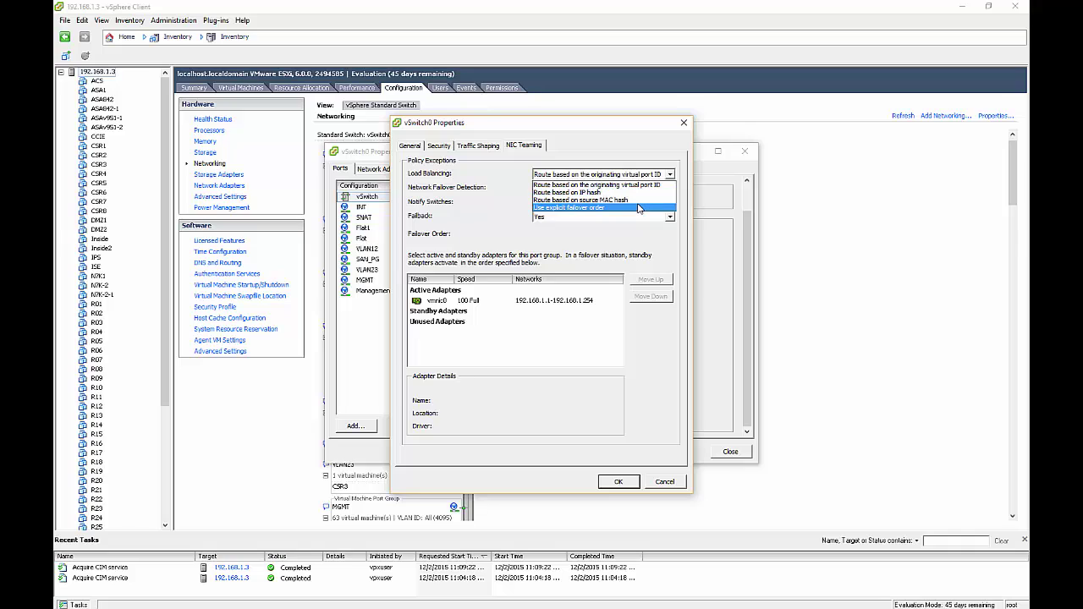
pyautogui.click(631, 156)
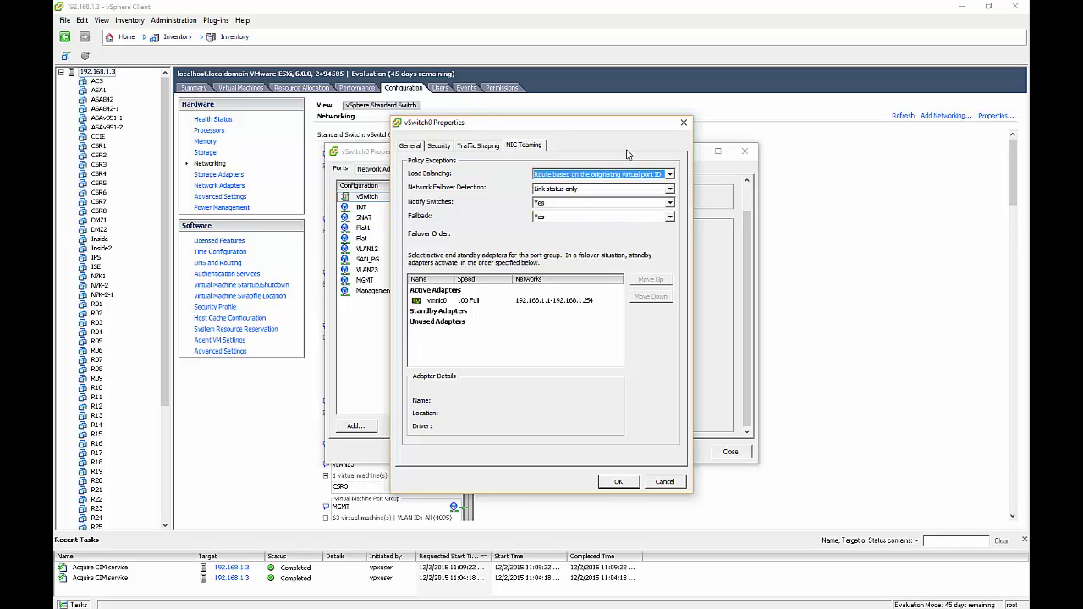
pyautogui.click(559, 190)
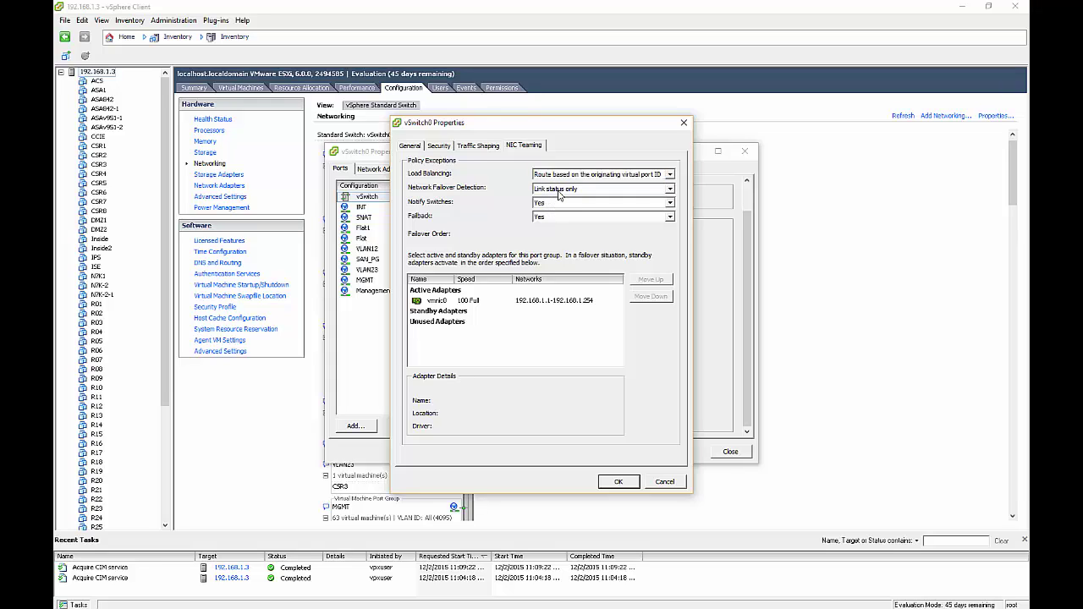
pyautogui.click(593, 154)
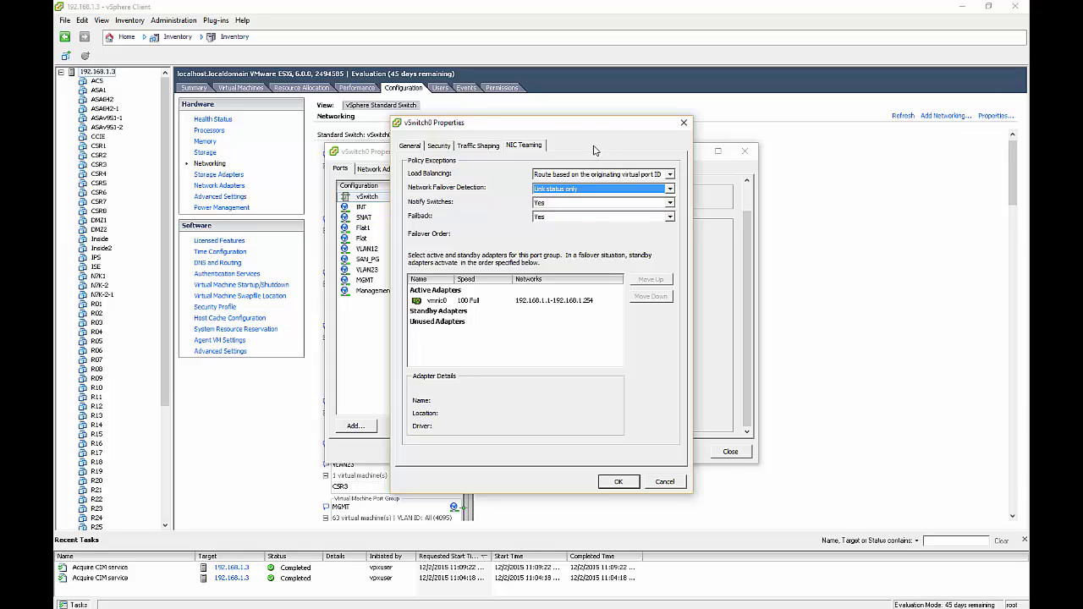
# Step: Set vSwitch0's network failover detection to Beacon probing and its load balancing to Use explicit failover order
pyautogui.click(574, 189)
pyautogui.click(574, 207)
pyautogui.click(610, 175)
pyautogui.click(598, 212)
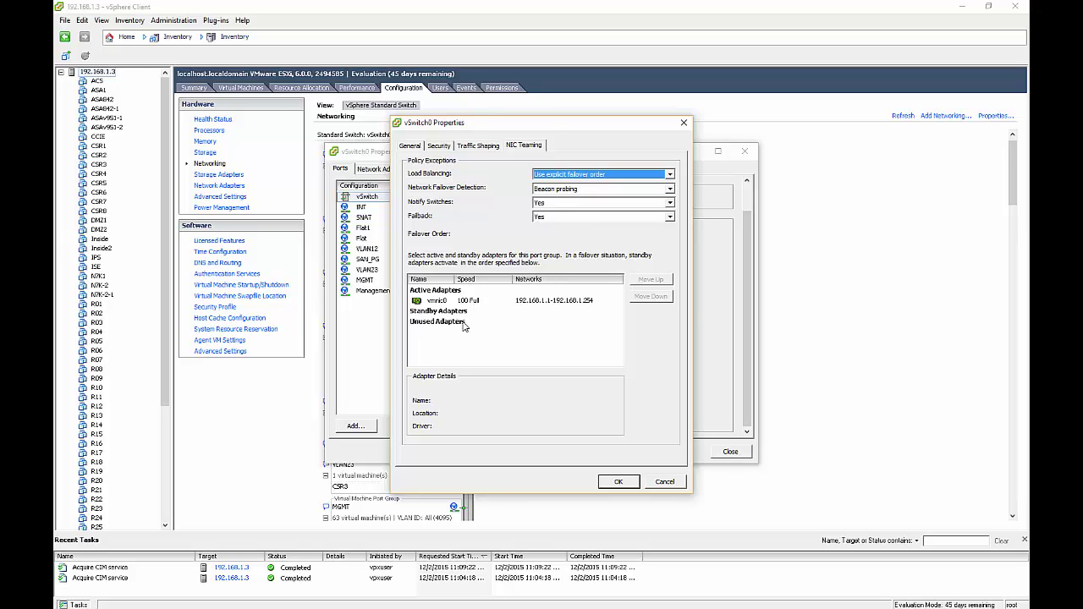
# Step: Set vSwitch0's load balancing to Route based on the originating virtual port ID and its network failover detection to Link status only
pyautogui.click(604, 174)
pyautogui.click(599, 186)
pyautogui.click(589, 205)
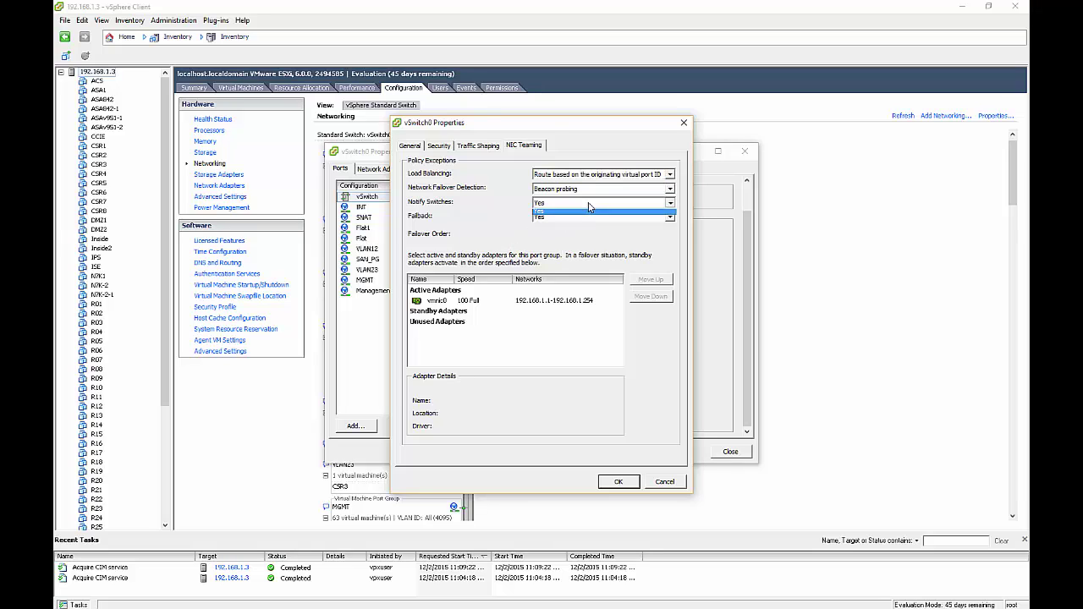
pyautogui.click(588, 212)
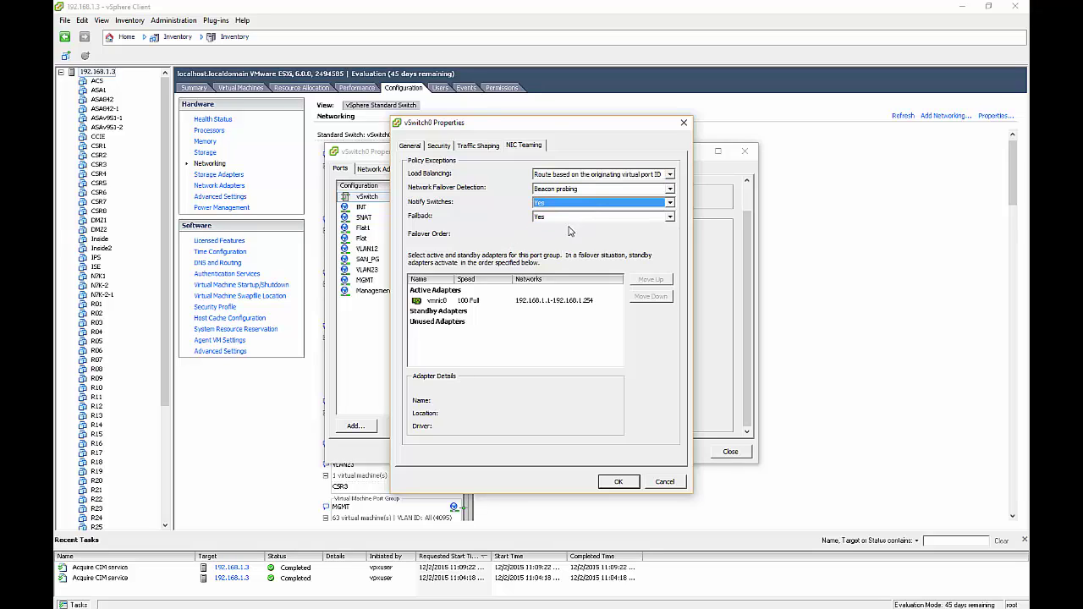
pyautogui.click(593, 190)
pyautogui.click(592, 200)
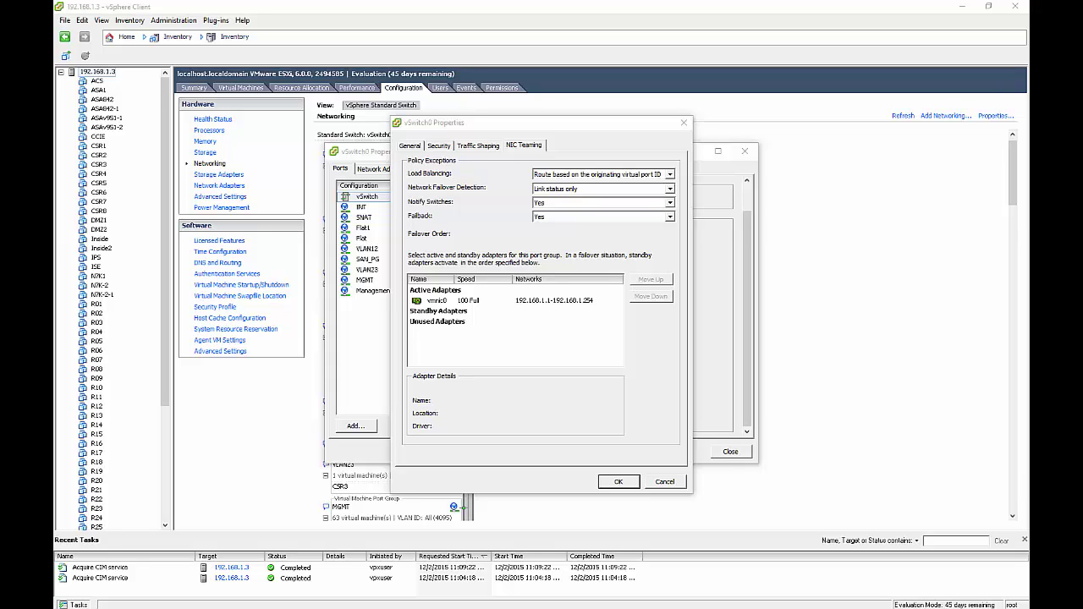
# Step: Check the Failback options, keep Yes, and apply vSwitch0's NIC teaming settings
pyautogui.click(550, 218)
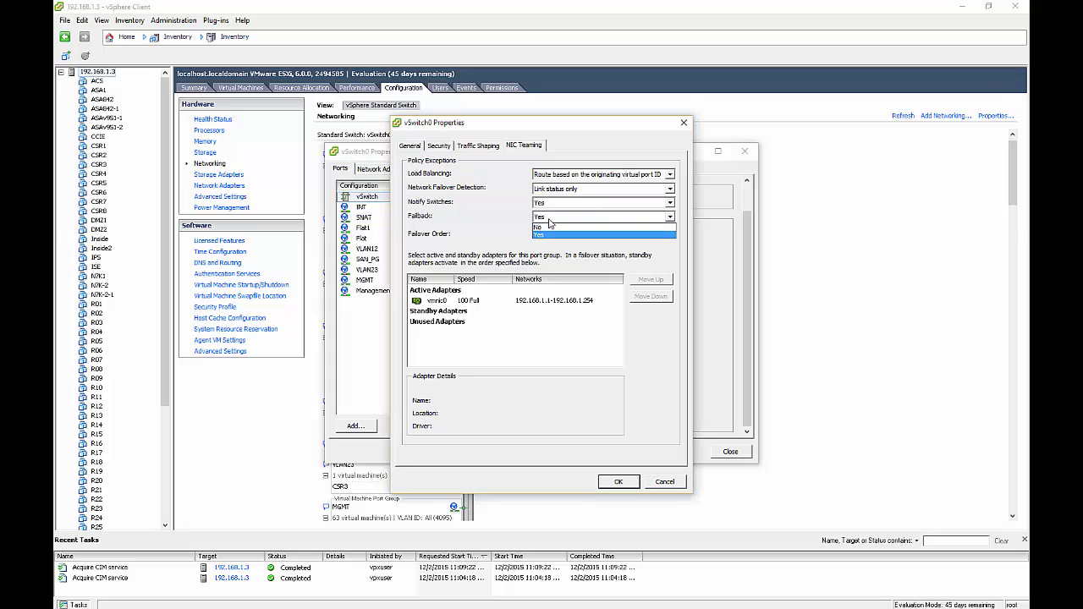
pyautogui.click(495, 230)
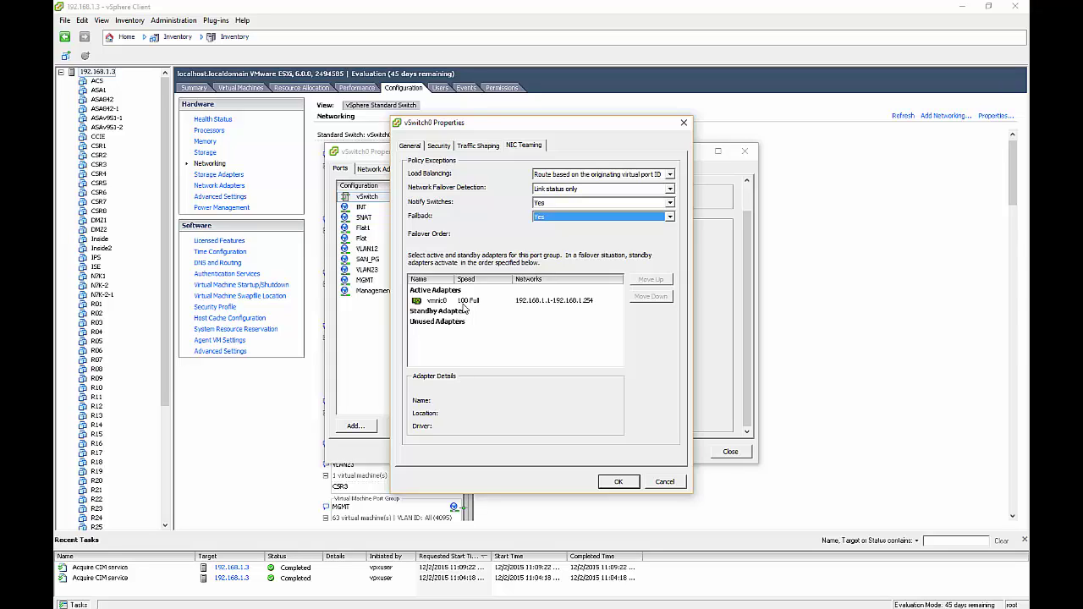
pyautogui.click(603, 484)
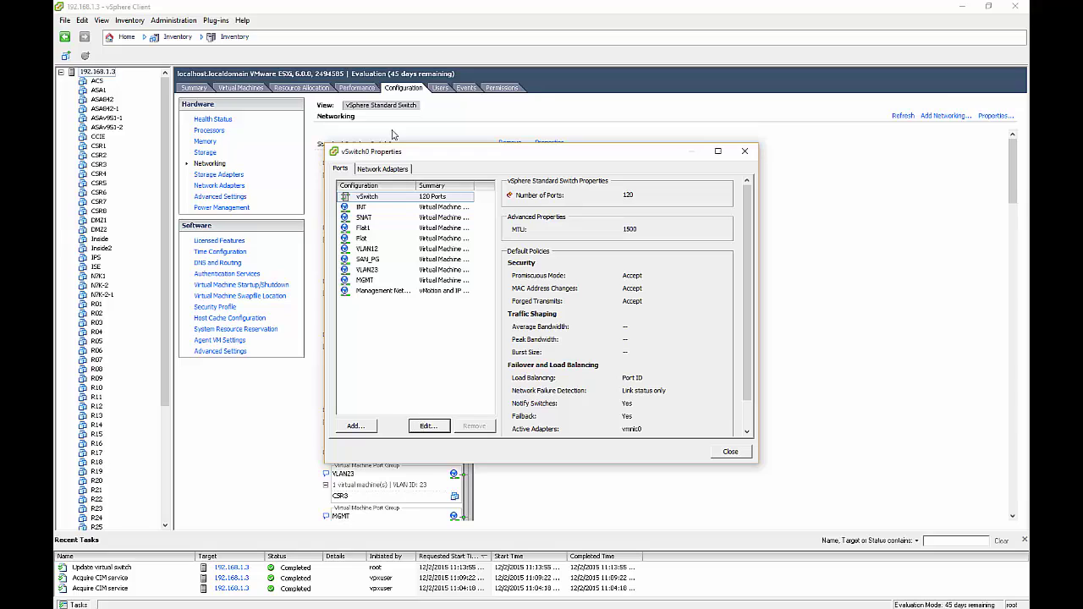
# Step: Examine vSwitch0's network adapters and the physical adapters that can be added to it, without adding any
pyautogui.click(382, 168)
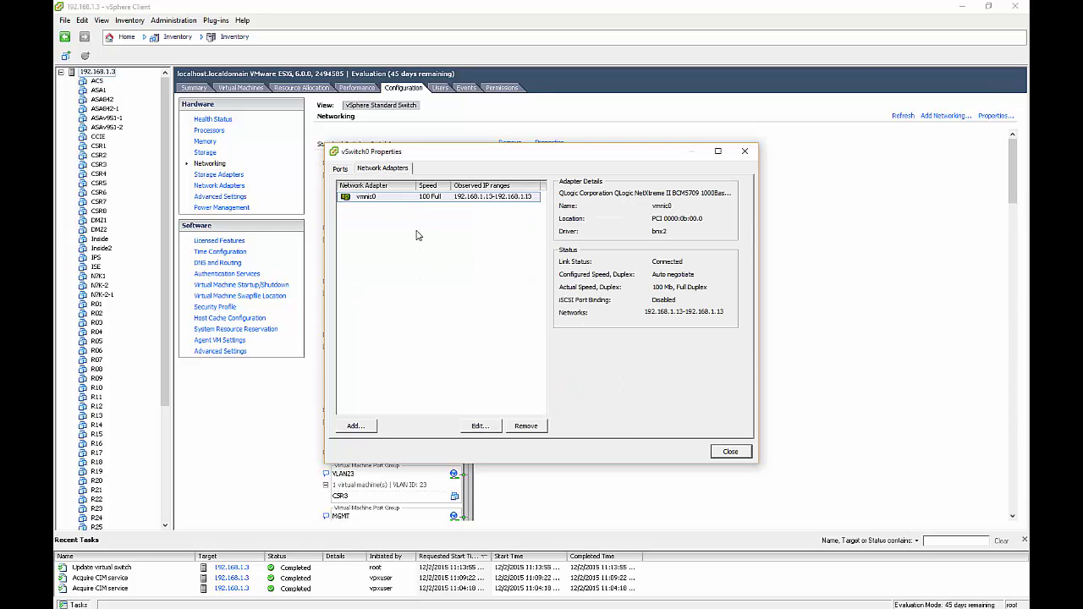
pyautogui.click(355, 426)
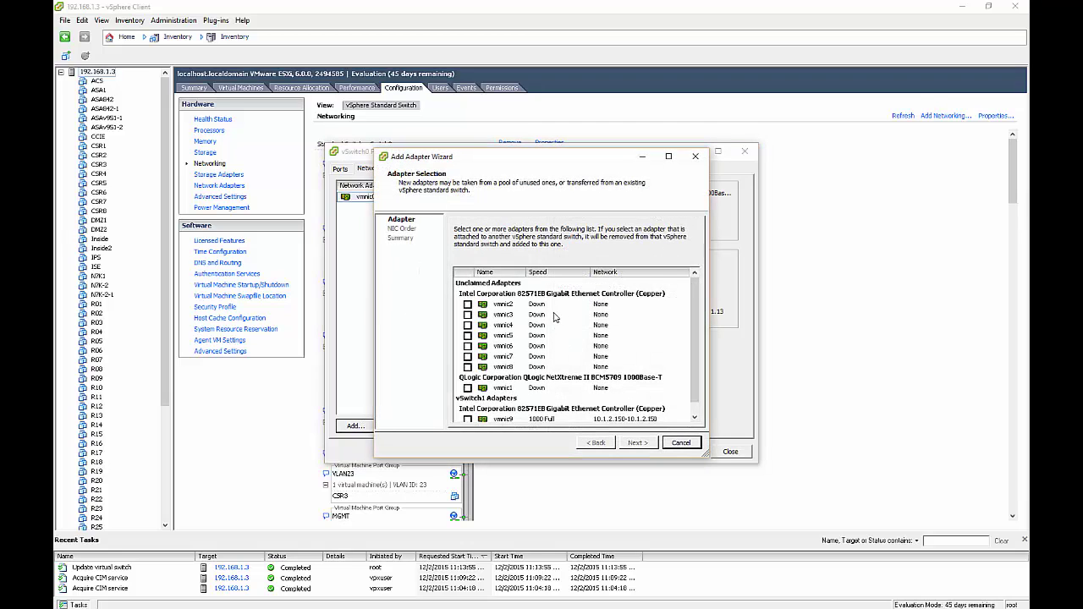
pyautogui.scroll(-1, 575, 314)
pyautogui.scroll(1, 584, 317)
pyautogui.scroll(-1, 586, 320)
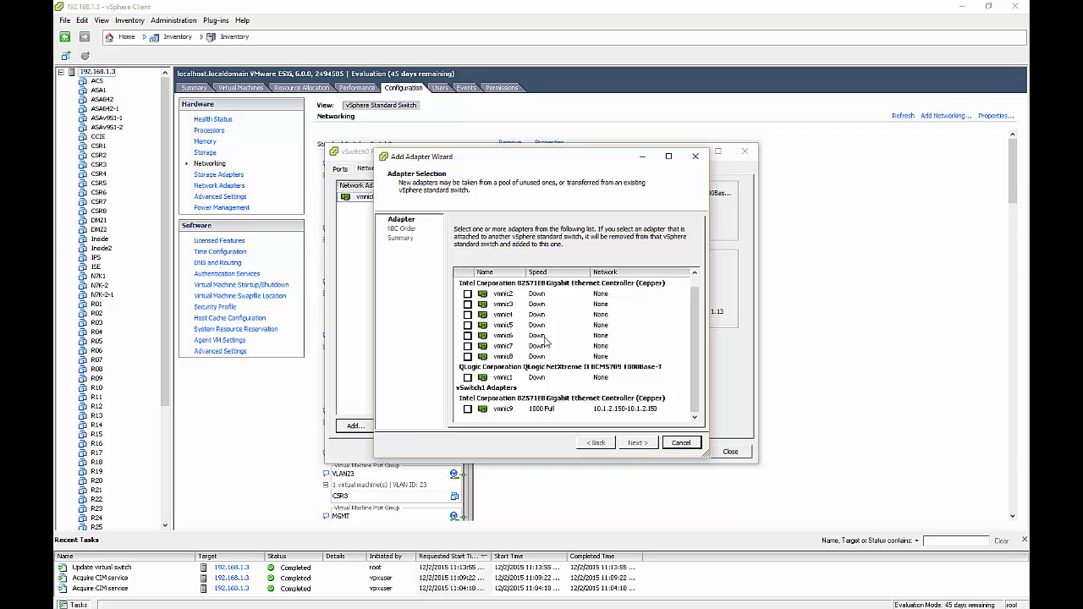
pyautogui.click(668, 444)
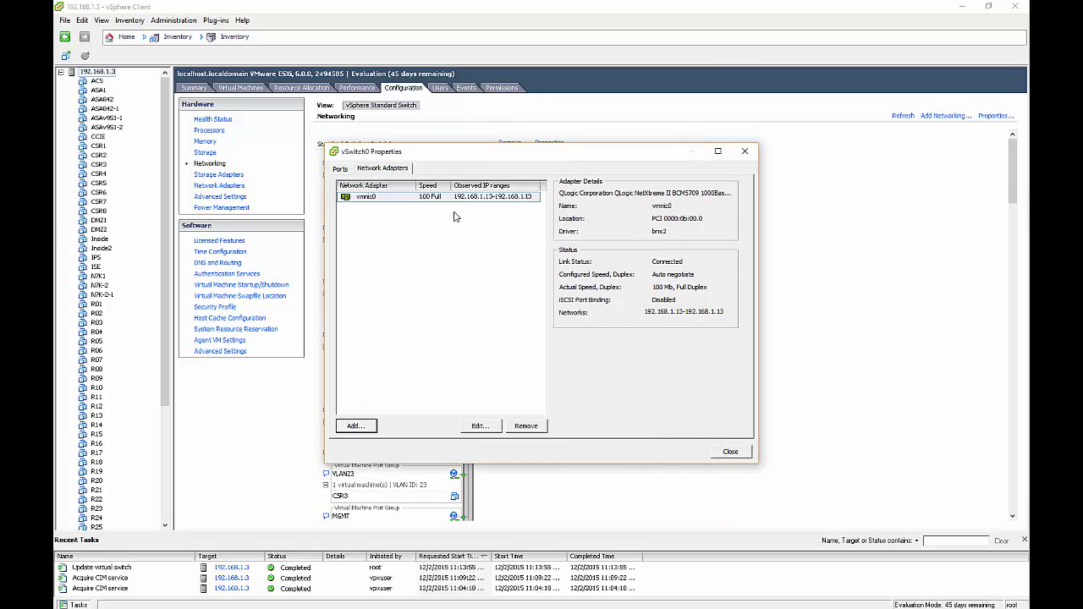
# Step: Review the speed and duplex options of adapter vmnic0 and apply Auto negotiate
pyautogui.click(488, 425)
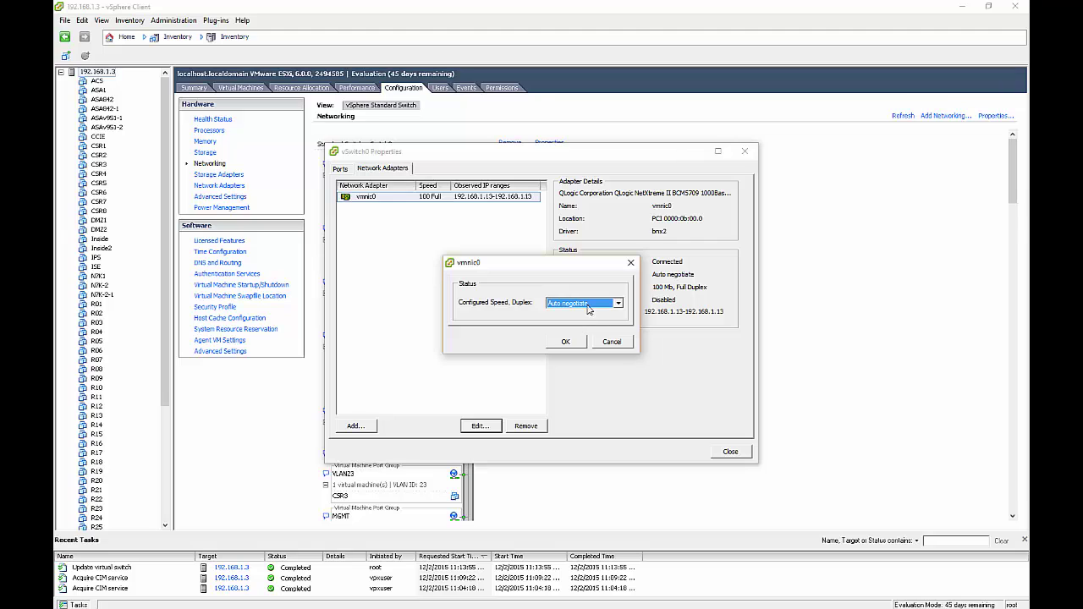
pyautogui.click(588, 304)
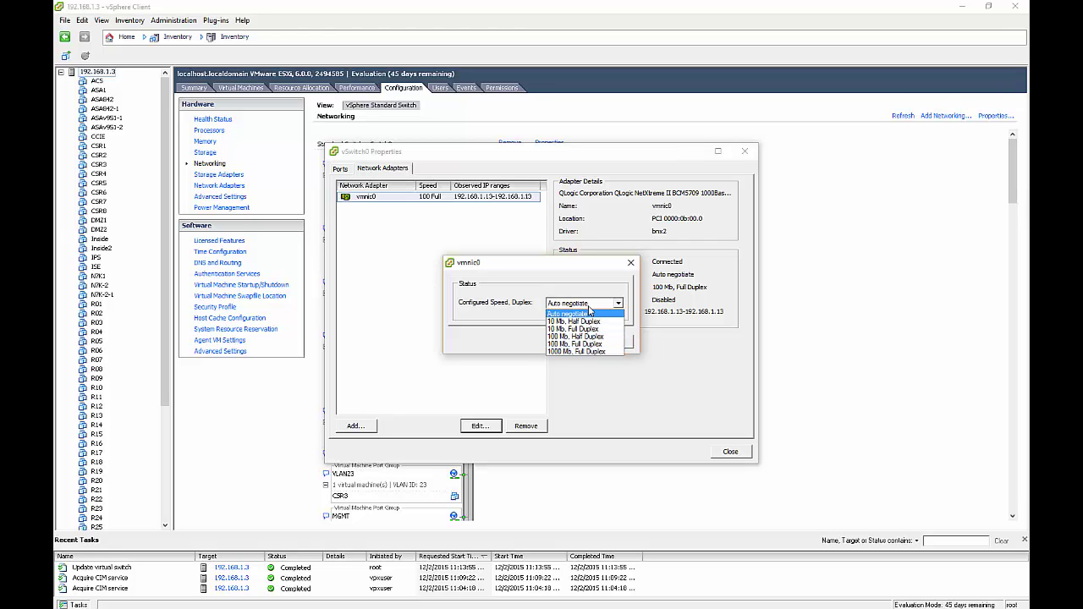
pyautogui.click(590, 314)
pyautogui.click(576, 340)
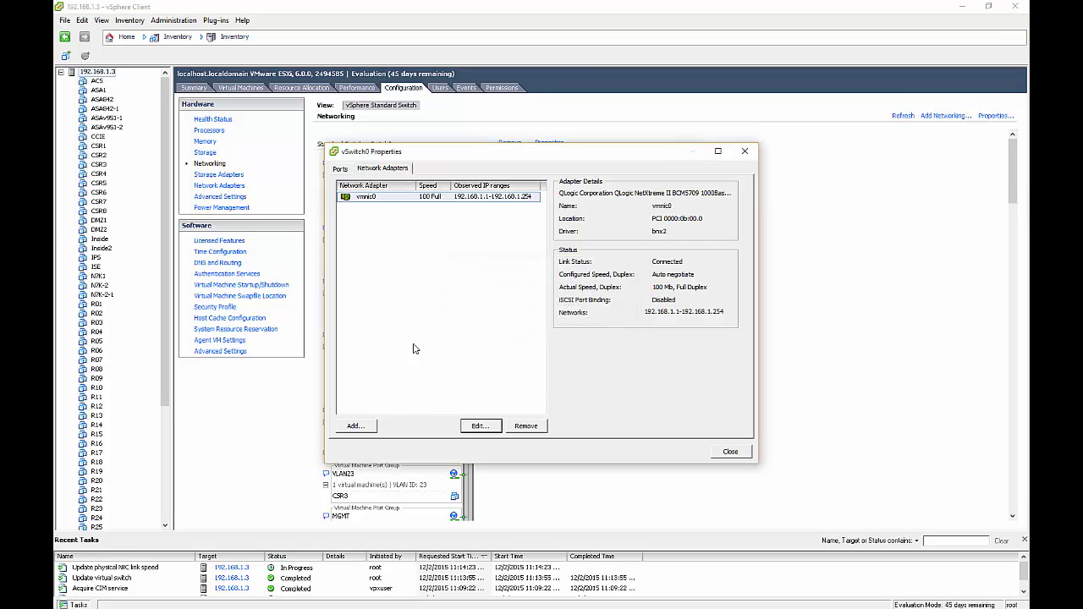
# Step: Review the port group properties and effective policies of INT and MGMT on vSwitch0
pyautogui.click(341, 168)
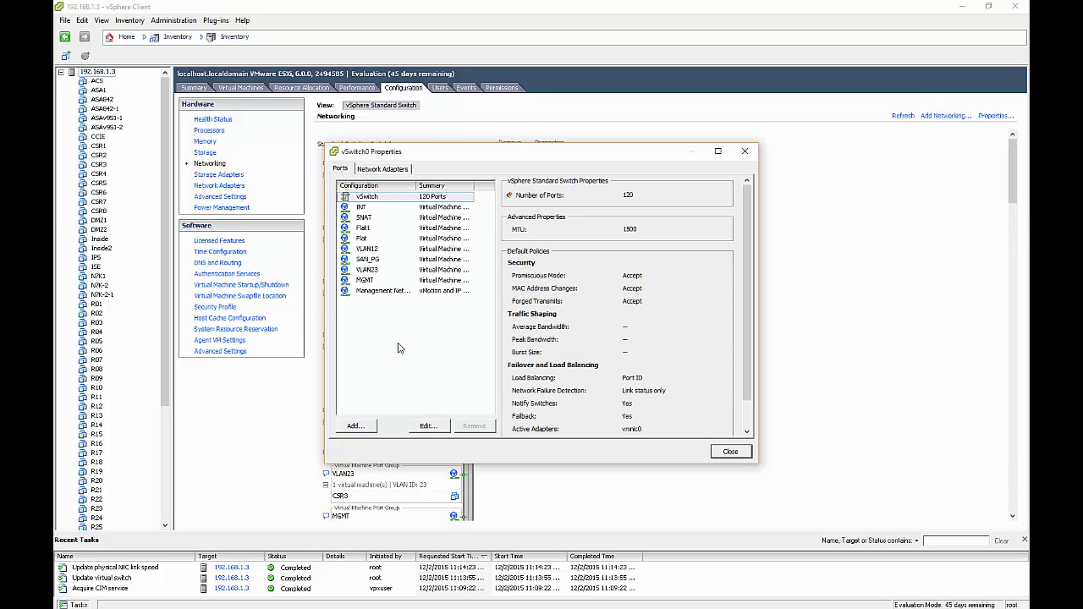
pyautogui.click(385, 208)
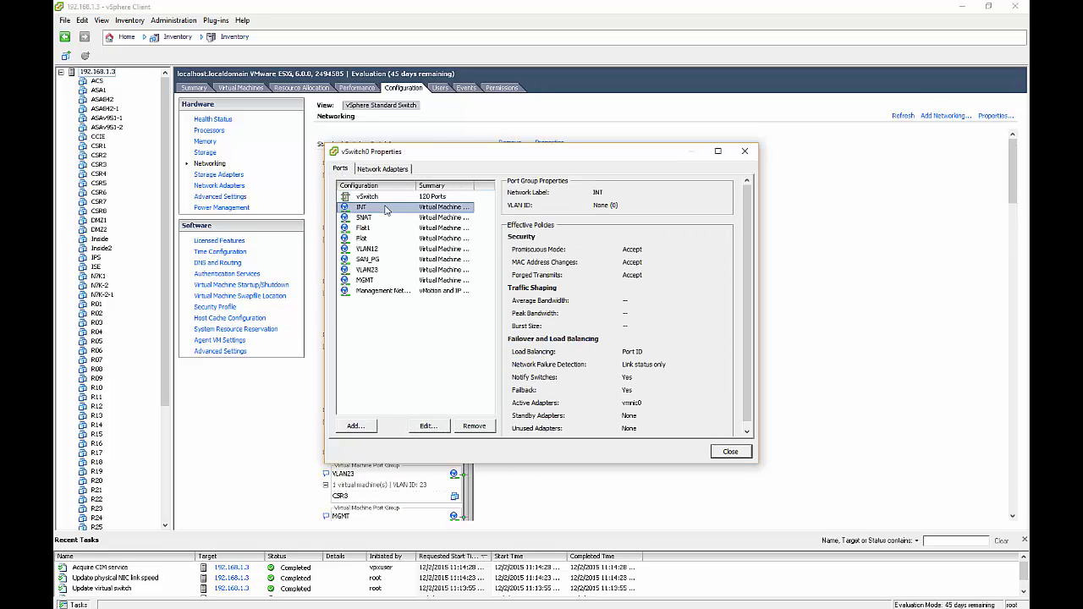
pyautogui.click(389, 281)
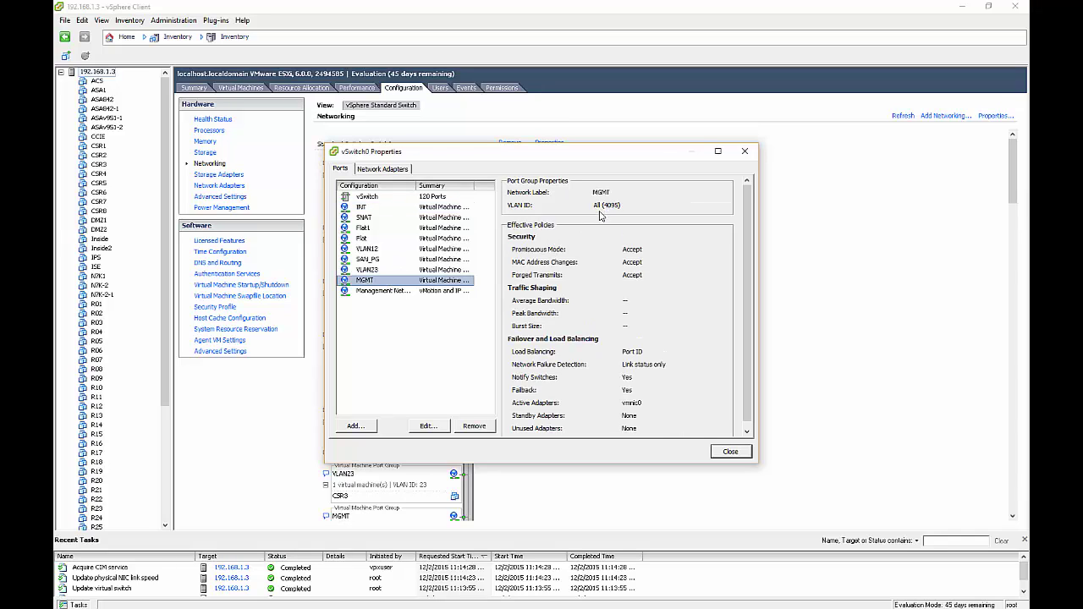
# Step: Edit the MGMT port group, review its VLAN ID choices and set the VLAN ID to All (4095)
pyautogui.click(427, 426)
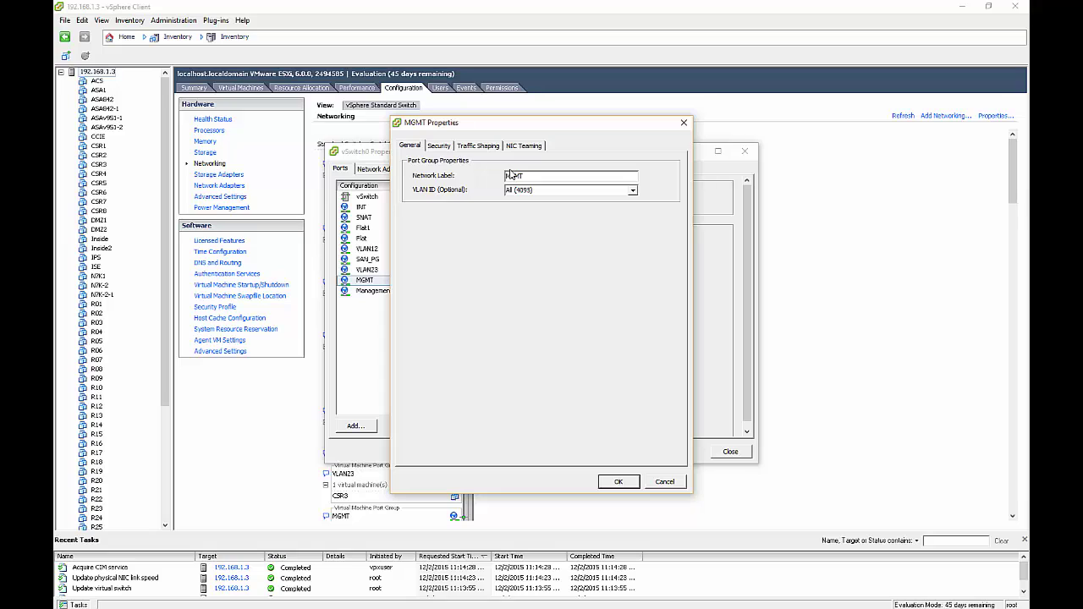
pyautogui.click(632, 192)
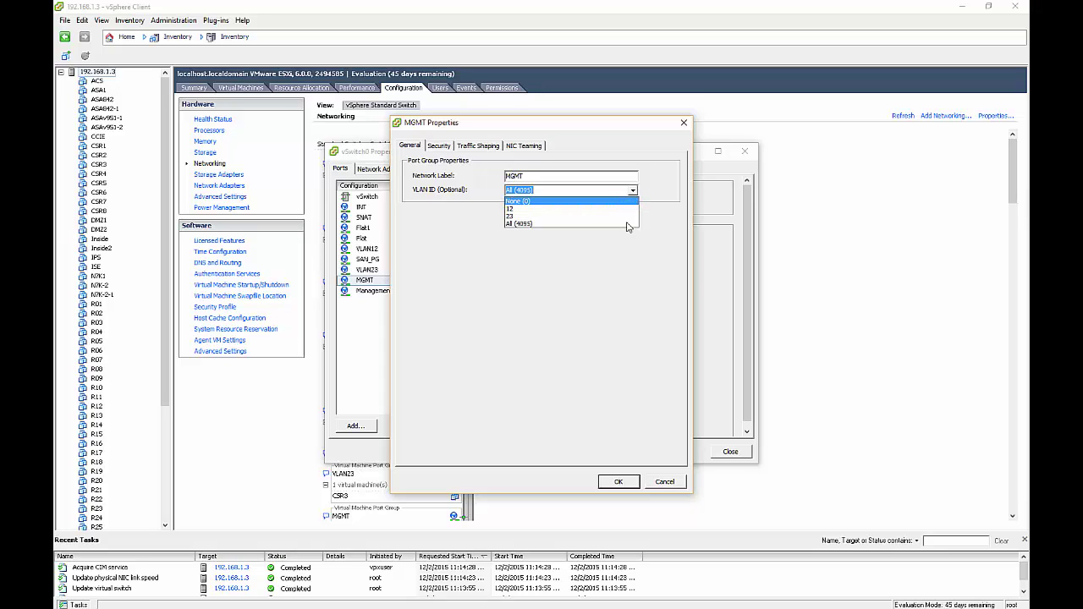
pyautogui.click(616, 225)
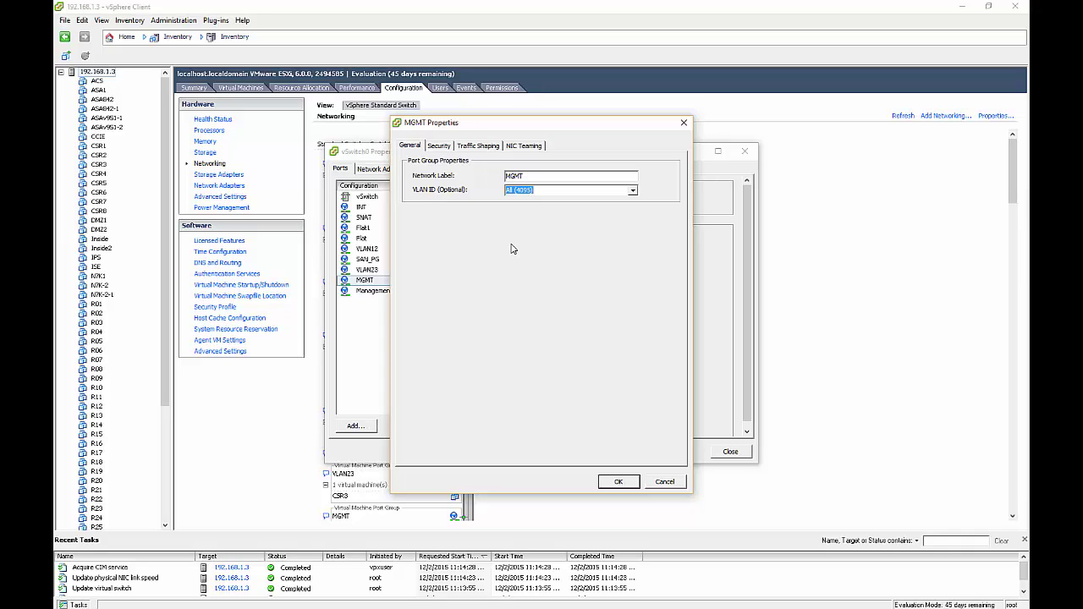
pyautogui.click(632, 191)
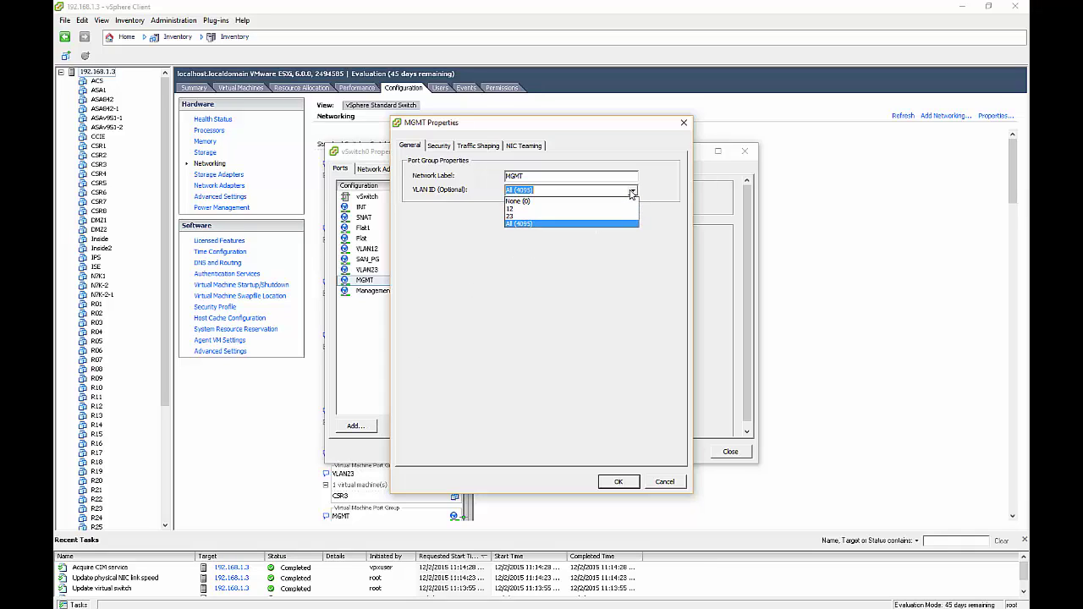
pyautogui.click(631, 192)
pyautogui.press('BackSpace')
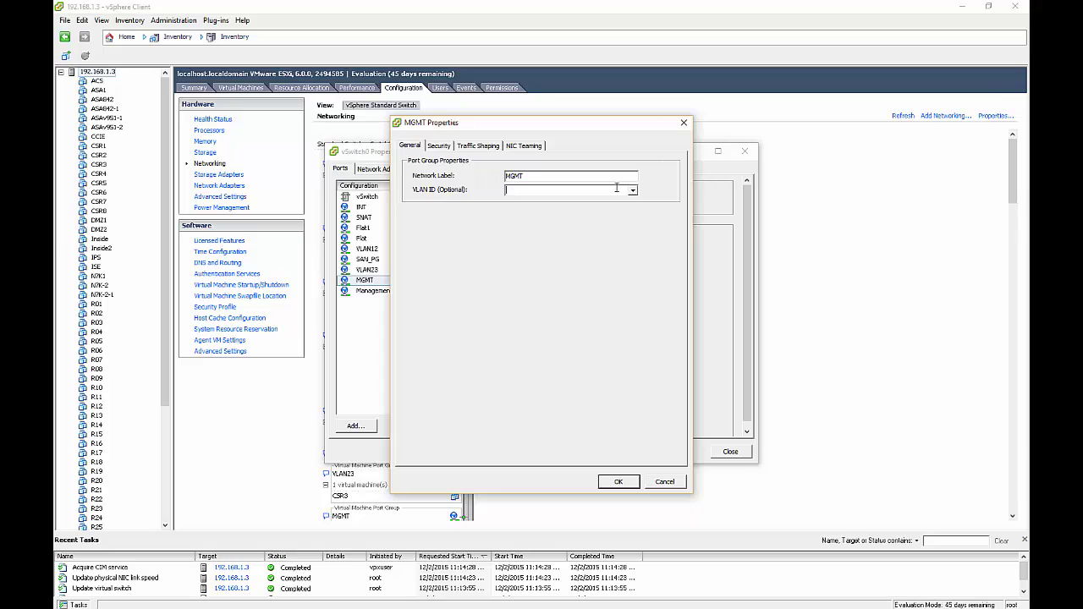
pyautogui.click(633, 190)
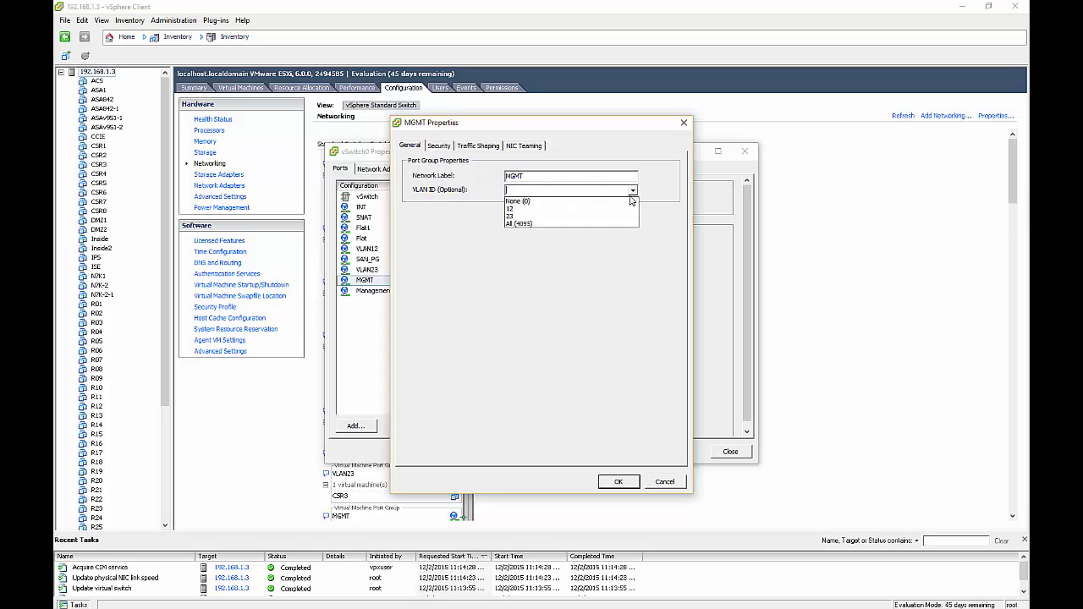
pyautogui.click(614, 226)
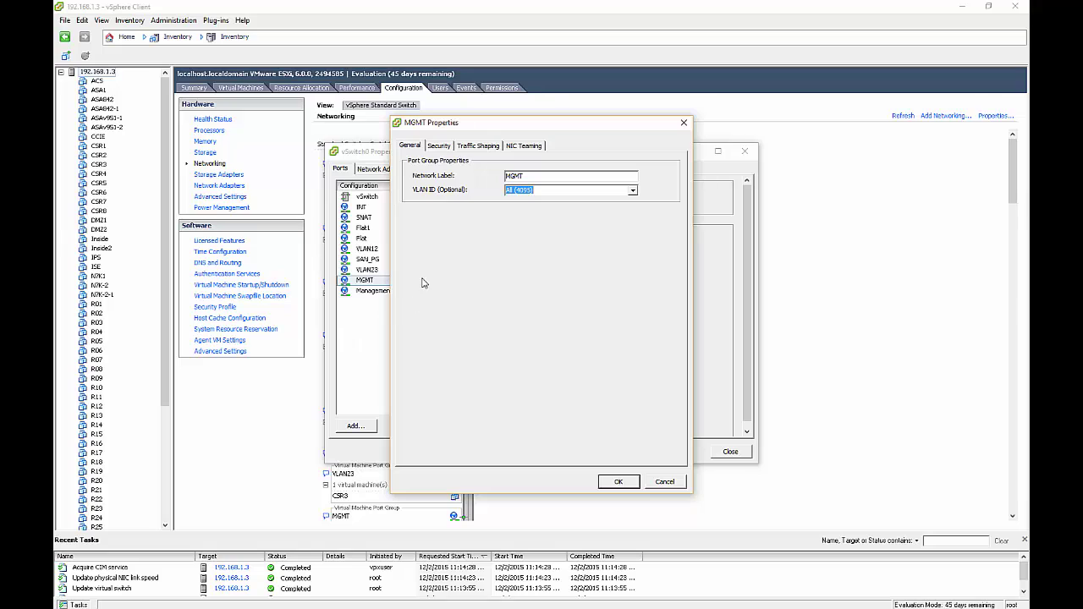
# Step: Check MGMT's security policy exceptions and VLAN ID options, then accept the port group settings and close vSwitch0's properties
pyautogui.click(444, 152)
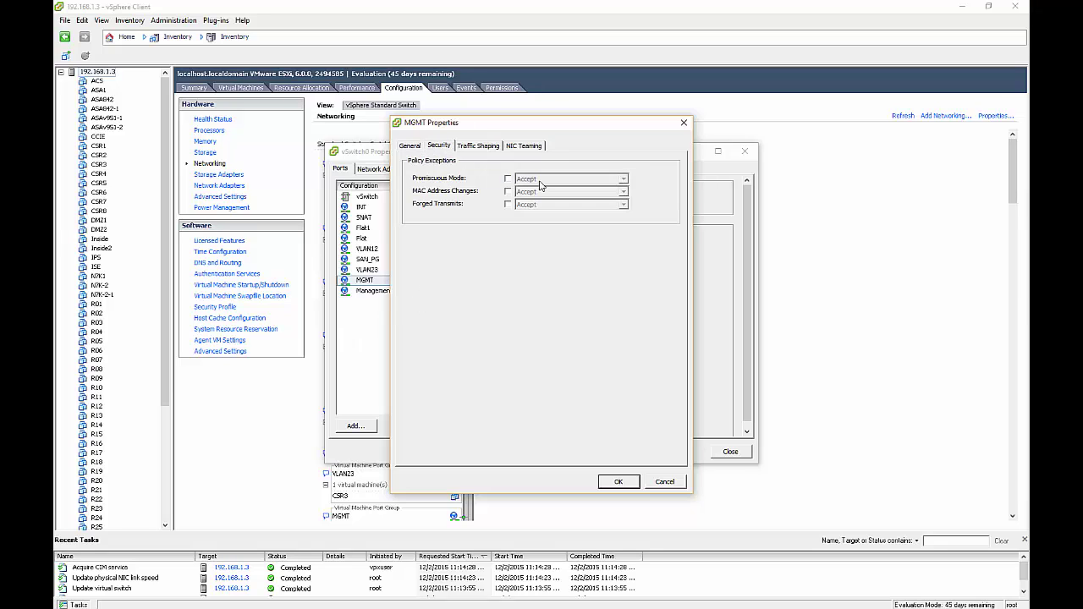
pyautogui.click(409, 147)
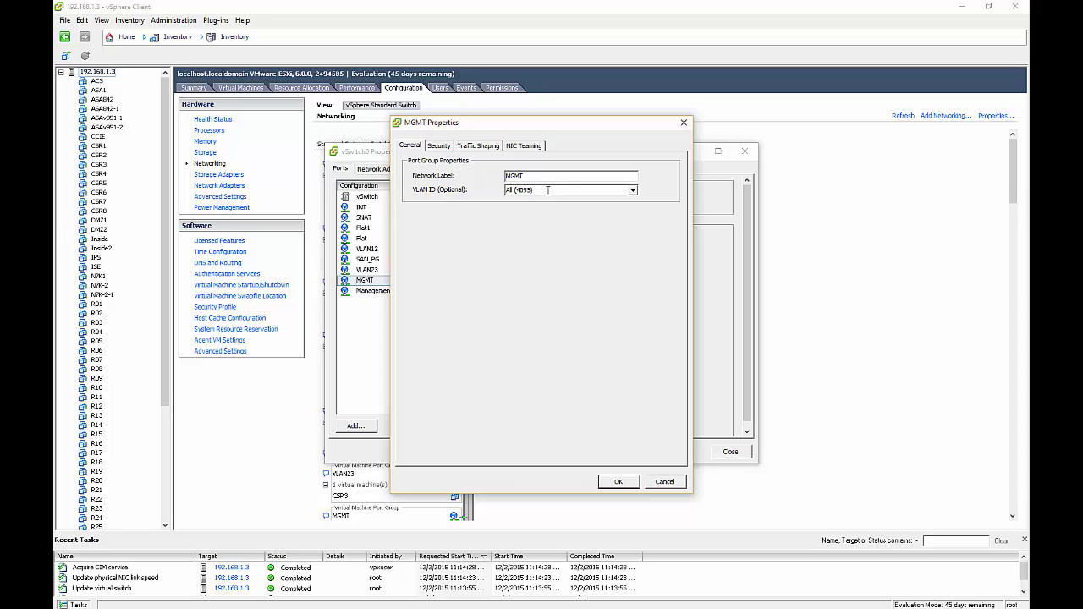
pyautogui.click(632, 191)
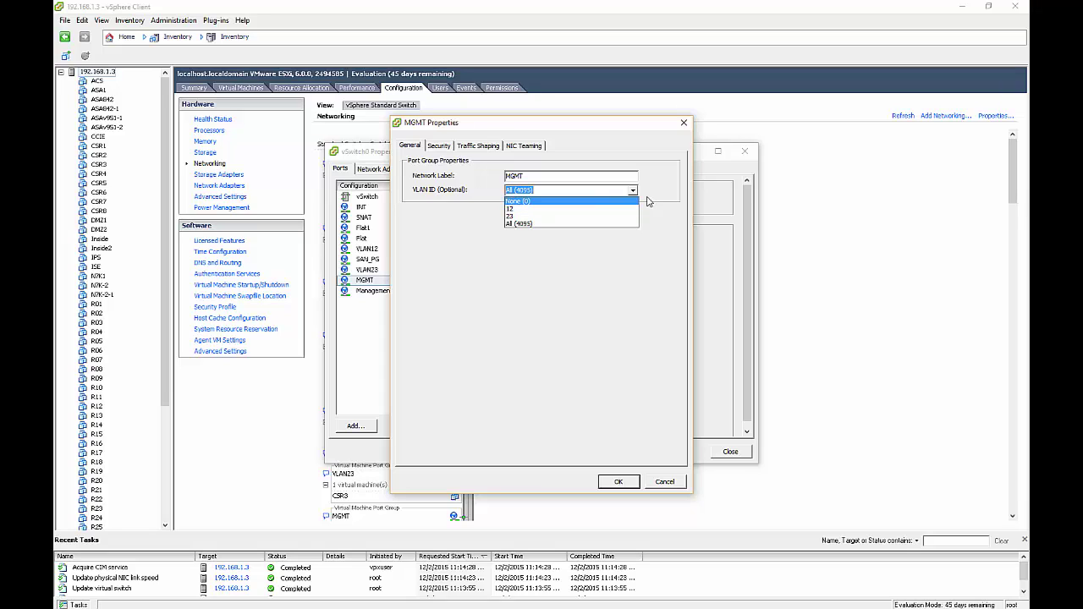
pyautogui.click(673, 211)
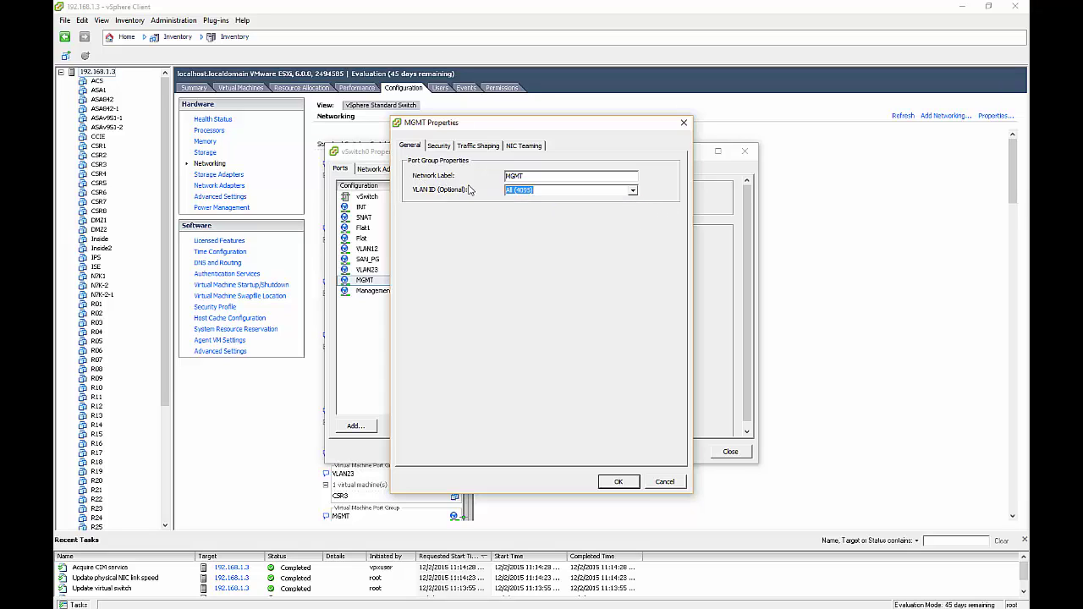
pyautogui.click(619, 482)
pyautogui.click(729, 451)
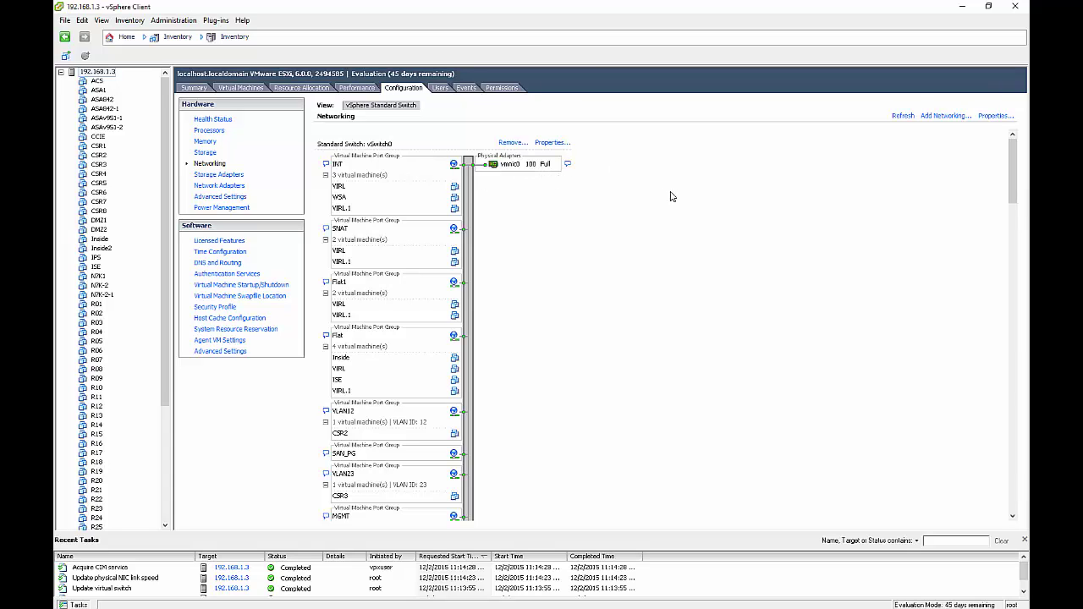
# Step: Examine the host's standard switches from vSwitch0 to vSwitch13, including their port groups, connected virtual machines and physical adapters
pyautogui.scroll(-10, 678, 208)
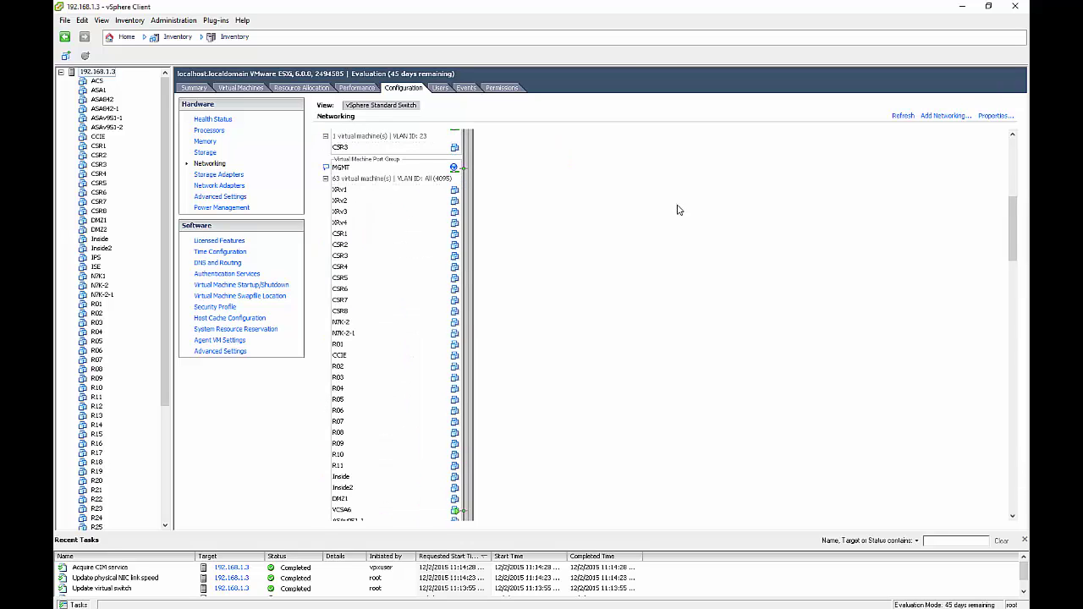
pyautogui.scroll(-15, 677, 208)
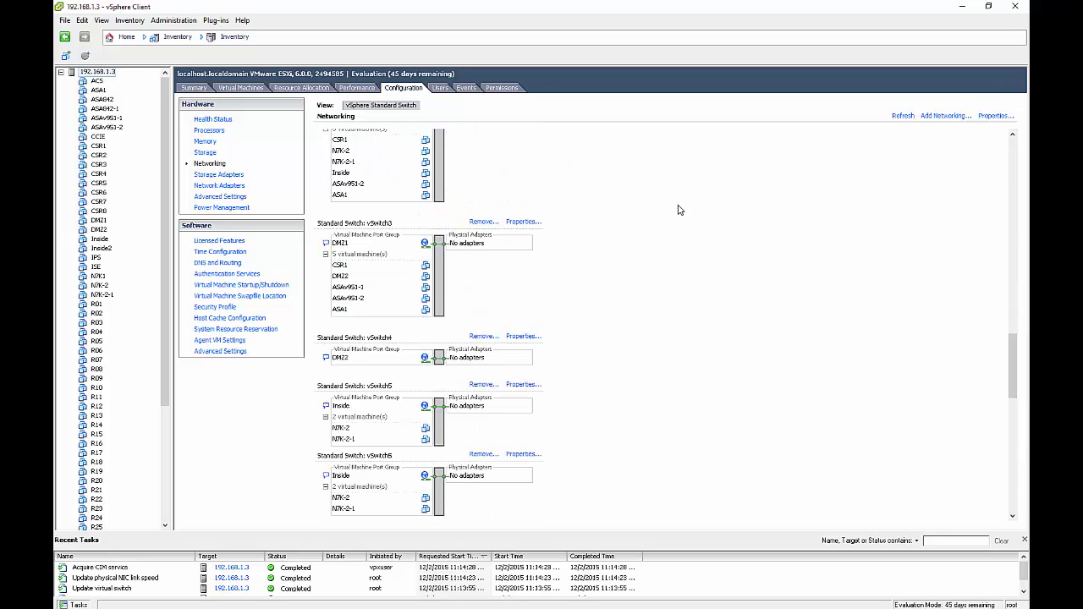
pyautogui.scroll(-10, 678, 209)
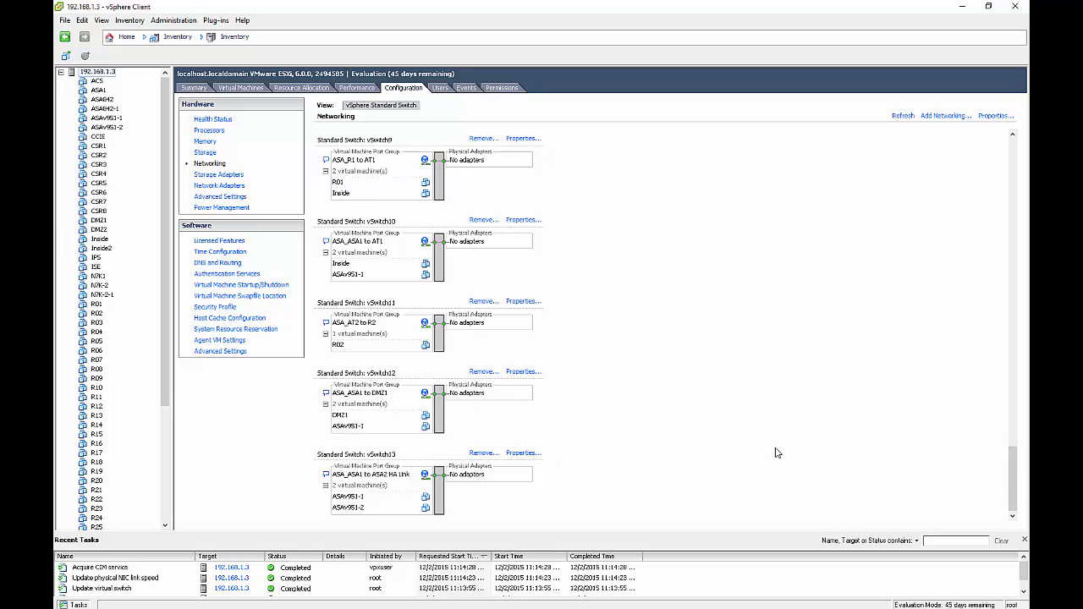
pyautogui.scroll(10, 777, 453)
pyautogui.scroll(10, 777, 453)
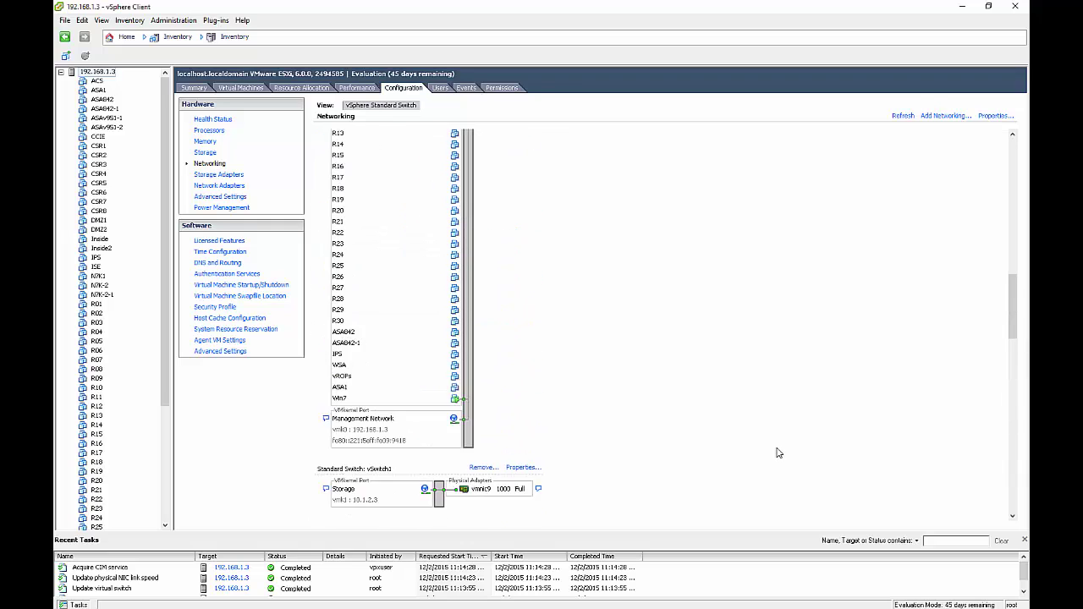
pyautogui.scroll(5, 780, 452)
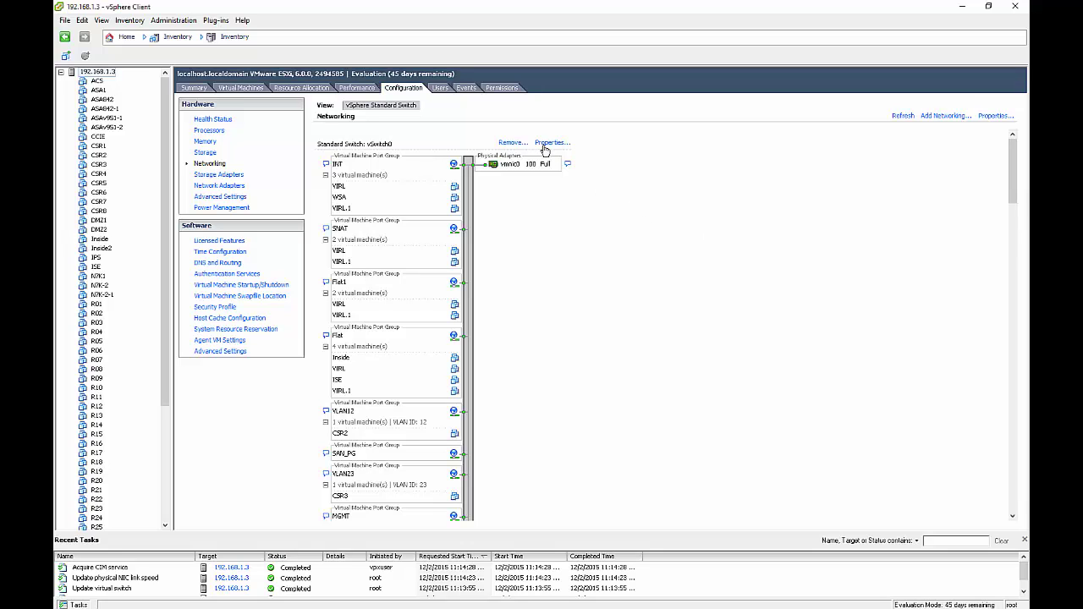
pyautogui.scroll(-10, 546, 238)
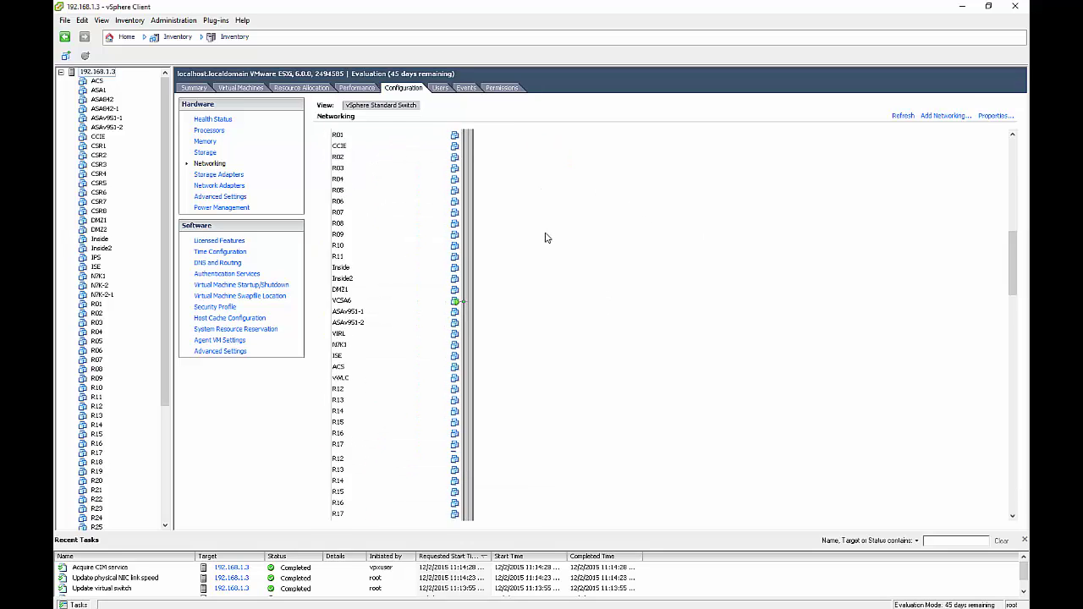
pyautogui.scroll(10, 546, 238)
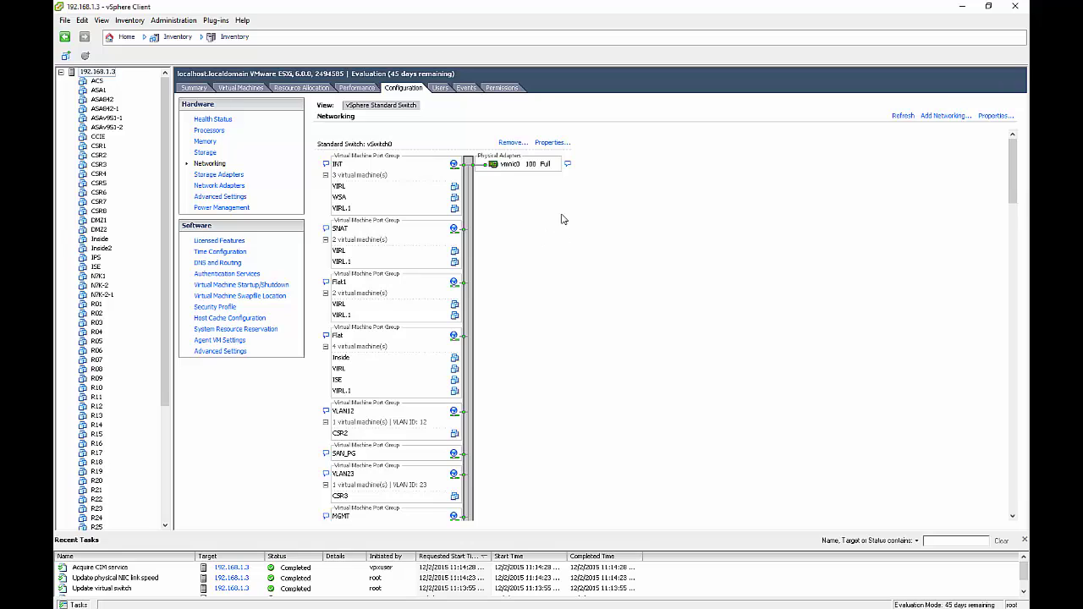
# Step: Review the Management Network port on vSwitch0, including its general, IP, security, traffic shaping and NIC teaming settings, without changing anything
pyautogui.click(551, 144)
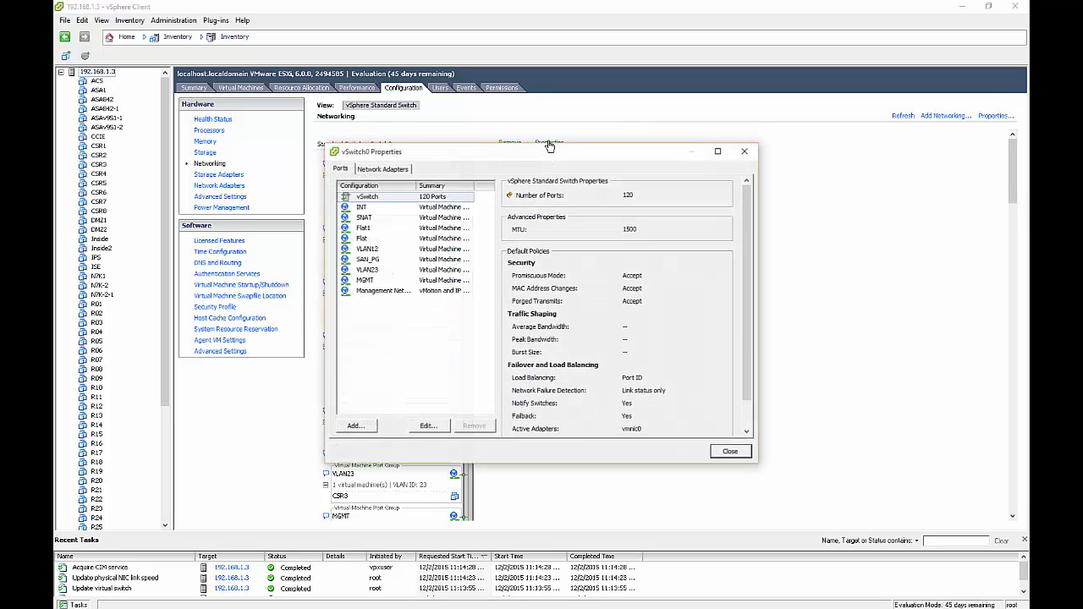
pyautogui.click(377, 292)
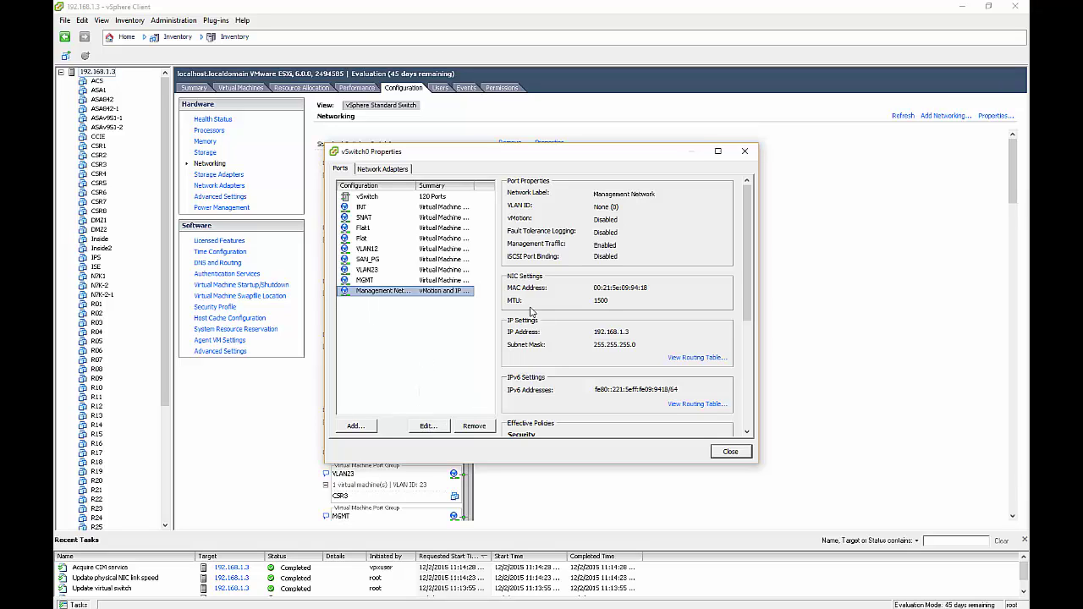
pyautogui.click(430, 426)
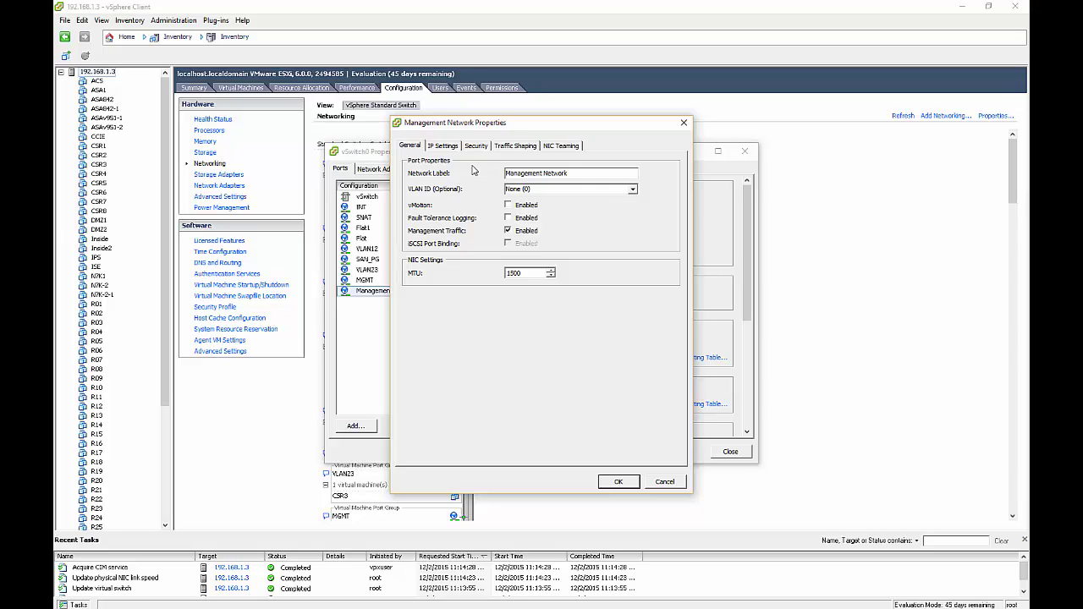
pyautogui.click(447, 146)
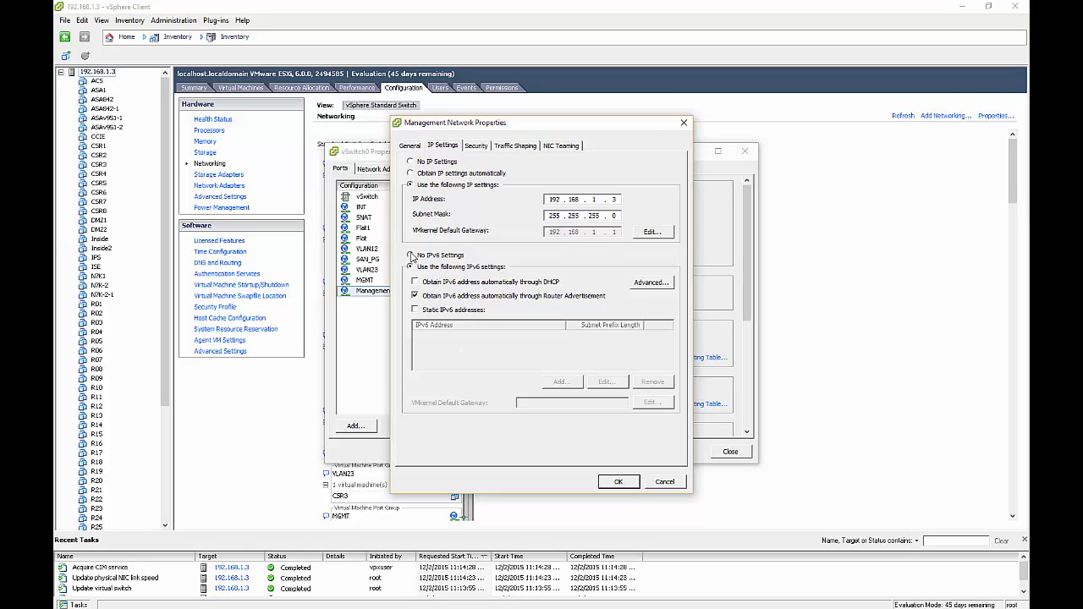
pyautogui.click(478, 146)
pyautogui.click(511, 147)
pyautogui.click(555, 147)
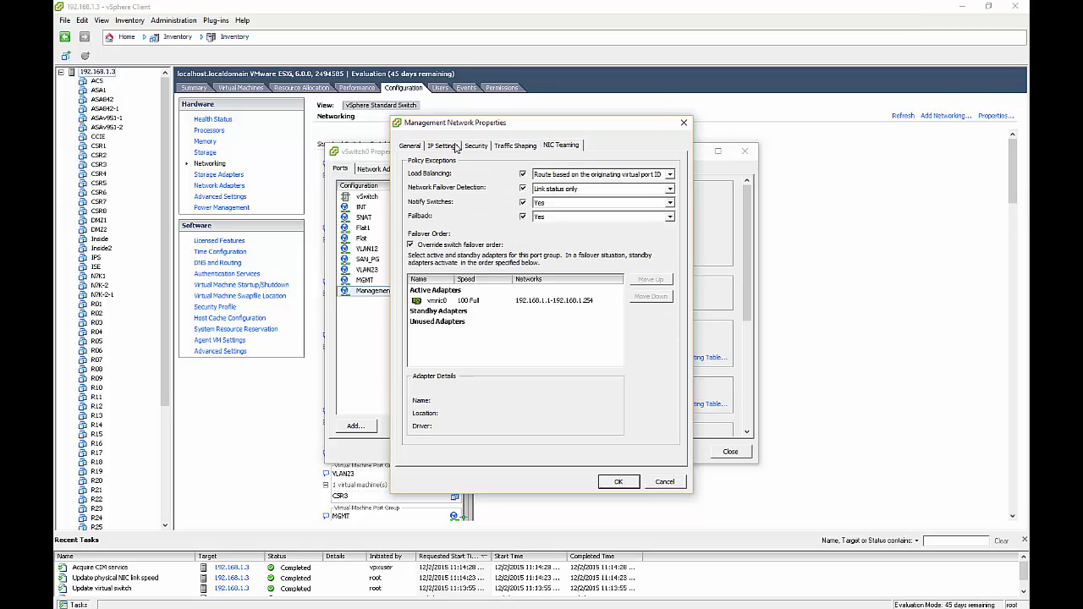
pyautogui.click(421, 146)
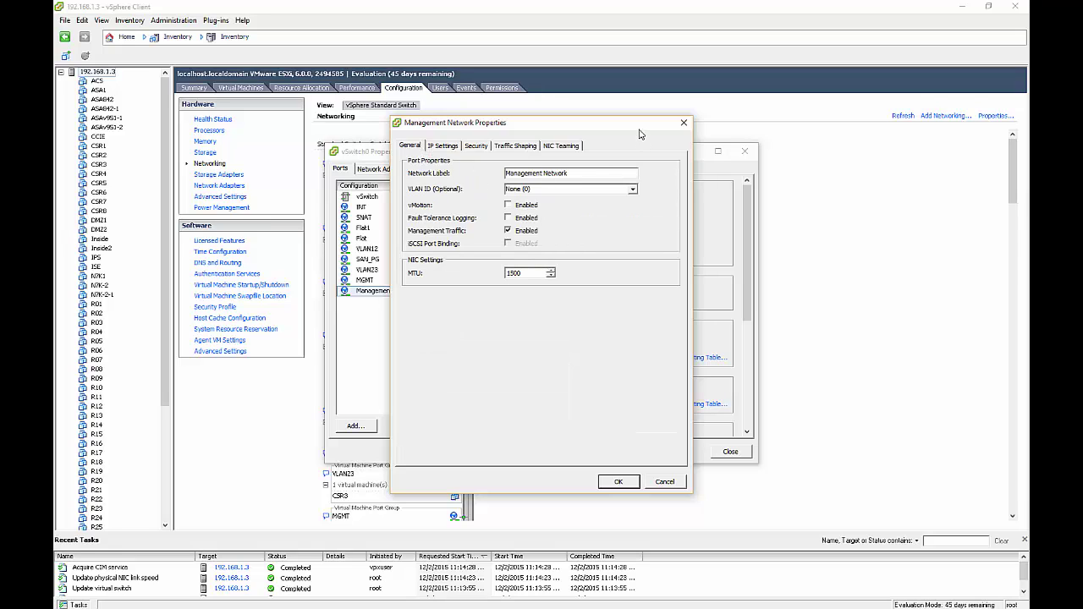
pyautogui.click(684, 123)
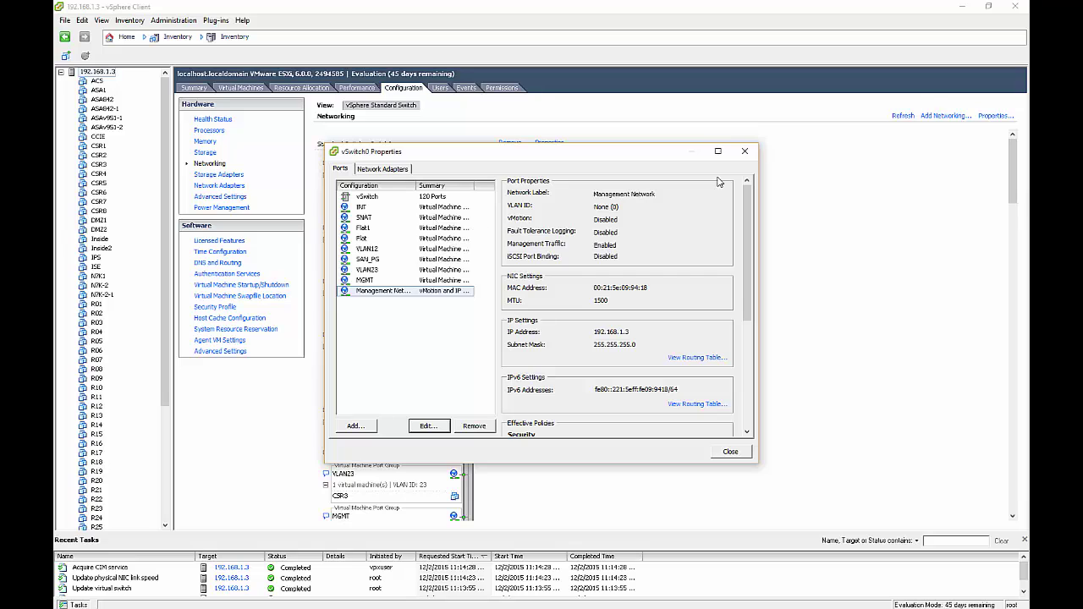
pyautogui.click(745, 151)
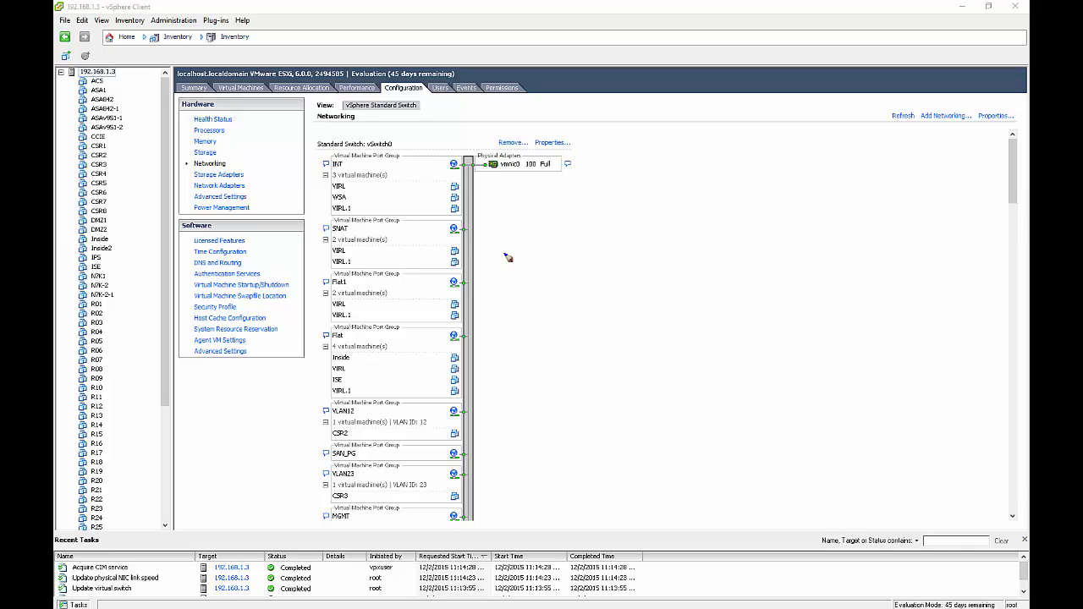
# Step: Sketch a large switch box with a small adapter on its edge, linked by two curved lines to a smaller box
pyautogui.moveTo(545, 209)
pyautogui.mouseDown()
pyautogui.moveTo(548, 287)
pyautogui.moveTo(569, 342)
pyautogui.moveTo(721, 336)
pyautogui.moveTo(718, 205)
pyautogui.moveTo(645, 194)
pyautogui.moveTo(540, 203)
pyautogui.mouseUp()
pyautogui.moveTo(722, 203)
pyautogui.mouseDown()
pyautogui.moveTo(731, 201)
pyautogui.moveTo(736, 227)
pyautogui.moveTo(717, 226)
pyautogui.mouseUp()
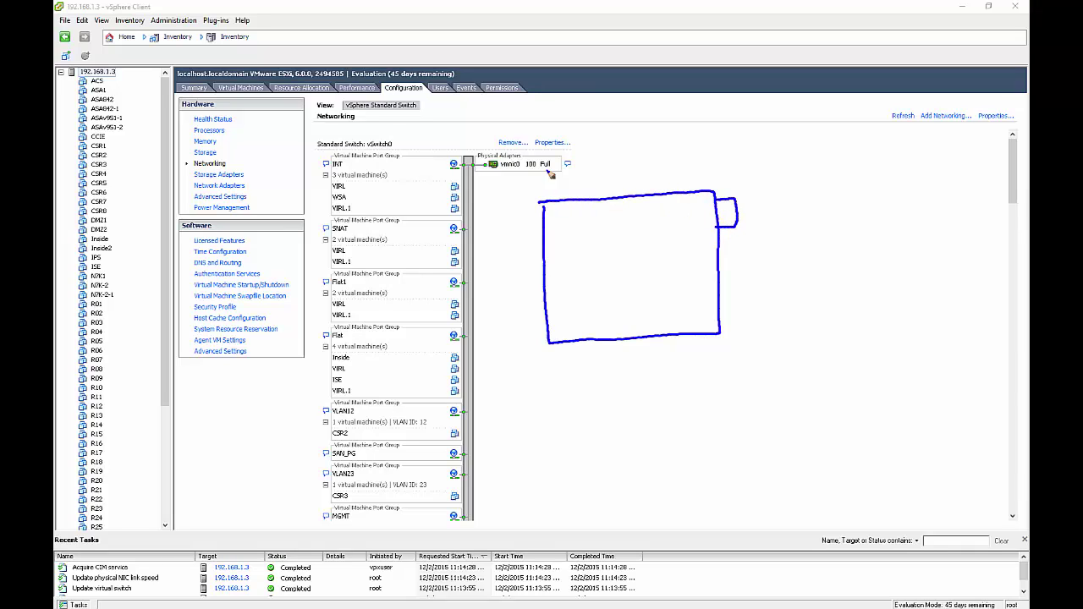
pyautogui.moveTo(738, 204)
pyautogui.mouseDown()
pyautogui.moveTo(819, 243)
pyautogui.moveTo(856, 233)
pyautogui.mouseUp()
pyautogui.moveTo(736, 213)
pyautogui.mouseDown()
pyautogui.moveTo(785, 243)
pyautogui.moveTo(855, 253)
pyautogui.mouseUp()
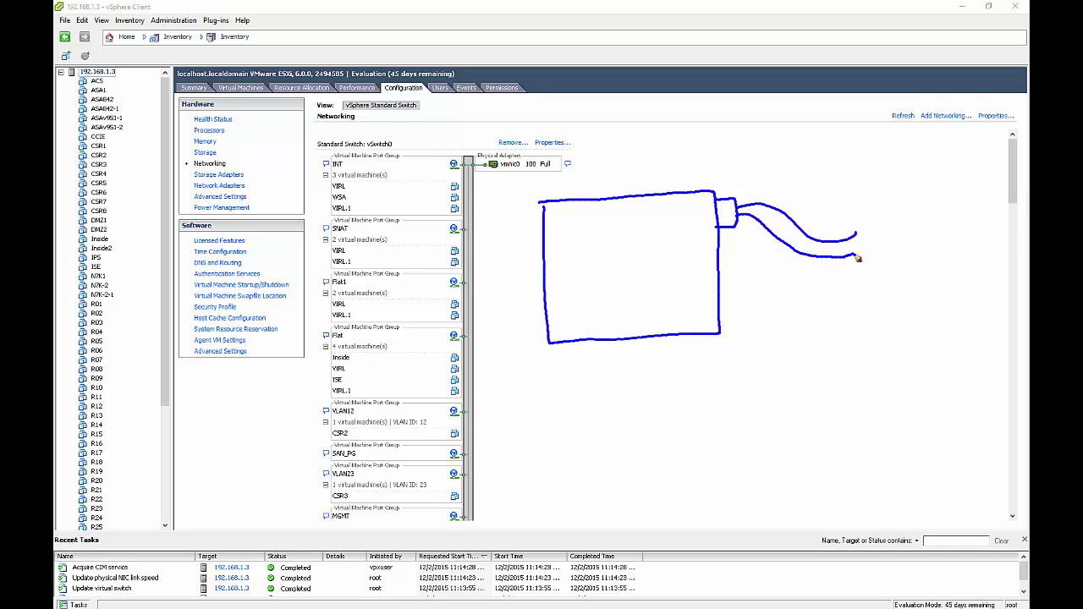
pyautogui.moveTo(857, 205)
pyautogui.mouseDown()
pyautogui.moveTo(883, 282)
pyautogui.moveTo(916, 211)
pyautogui.moveTo(858, 199)
pyautogui.mouseUp()
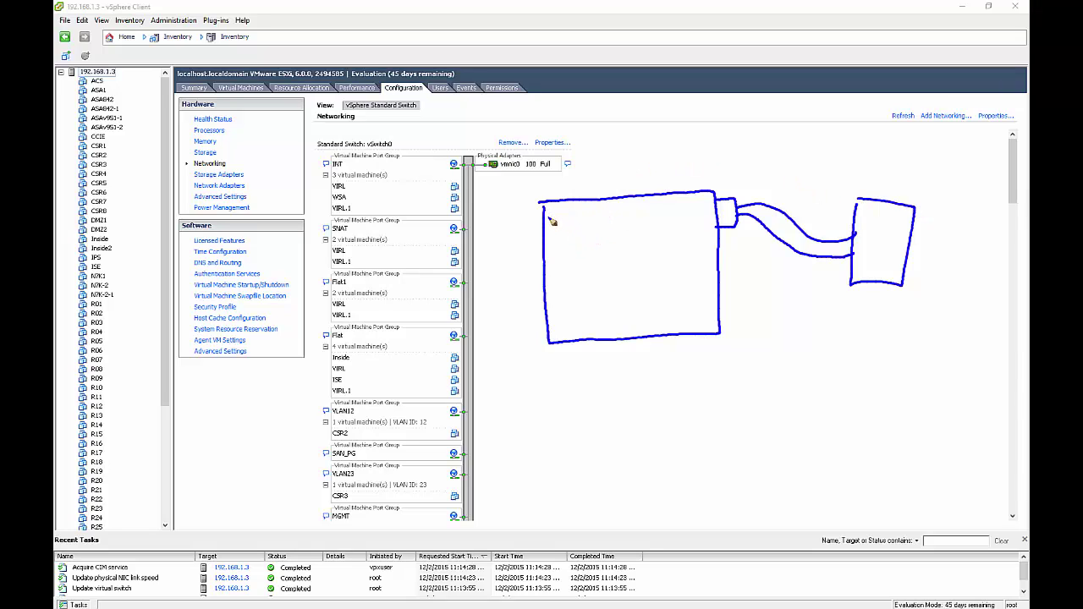
# Step: Label the large box vSw0 and draw four port group boxes inside it marked VID 10, VID 20, VID 30 and VID 40
pyautogui.moveTo(556, 185)
pyautogui.mouseDown()
pyautogui.moveTo(590, 193)
pyautogui.moveTo(597, 177)
pyautogui.moveTo(605, 191)
pyautogui.mouseUp()
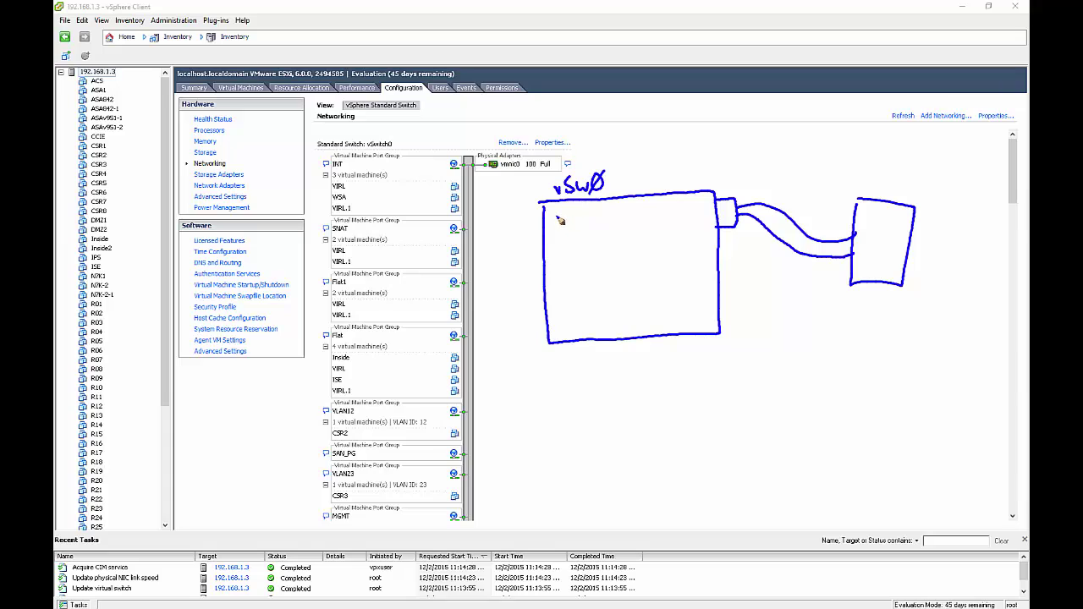
pyautogui.moveTo(558, 211)
pyautogui.mouseDown()
pyautogui.moveTo(565, 227)
pyautogui.moveTo(581, 210)
pyautogui.moveTo(558, 211)
pyautogui.moveTo(584, 255)
pyautogui.moveTo(562, 241)
pyautogui.moveTo(584, 294)
pyautogui.moveTo(562, 277)
pyautogui.moveTo(580, 300)
pyautogui.moveTo(569, 323)
pyautogui.moveTo(592, 308)
pyautogui.moveTo(567, 309)
pyautogui.moveTo(578, 335)
pyautogui.mouseUp()
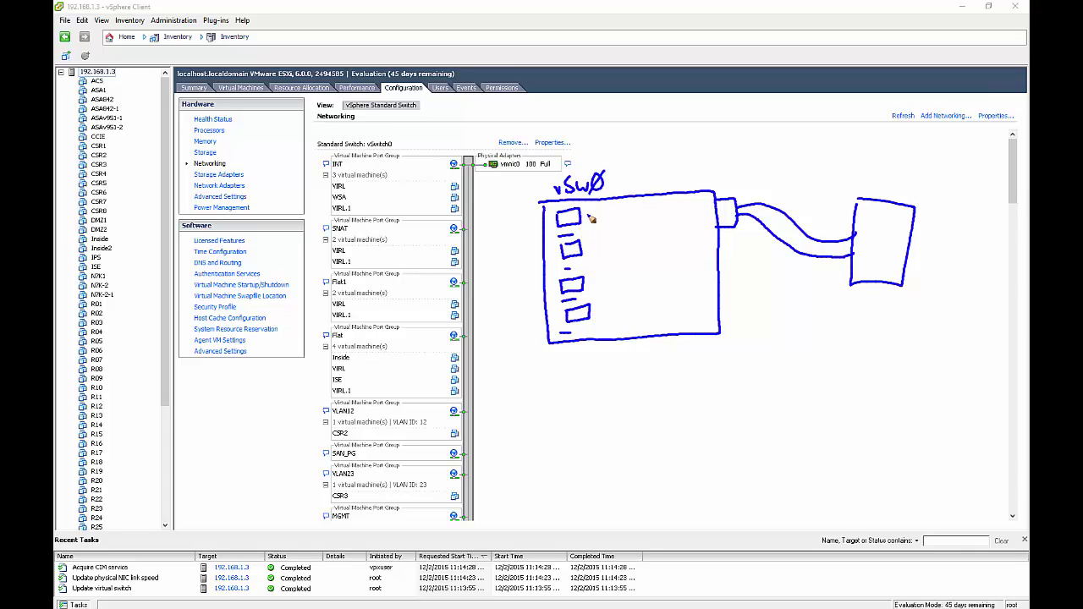
pyautogui.moveTo(590, 212)
pyautogui.mouseDown()
pyautogui.moveTo(607, 221)
pyautogui.moveTo(612, 209)
pyautogui.mouseUp()
pyautogui.moveTo(591, 244); pyautogui.dragTo(614, 252)
pyautogui.moveTo(590, 281)
pyautogui.mouseDown()
pyautogui.moveTo(616, 291)
pyautogui.moveTo(618, 276)
pyautogui.moveTo(602, 321)
pyautogui.moveTo(606, 310)
pyautogui.moveTo(609, 322)
pyautogui.moveTo(624, 315)
pyautogui.mouseUp()
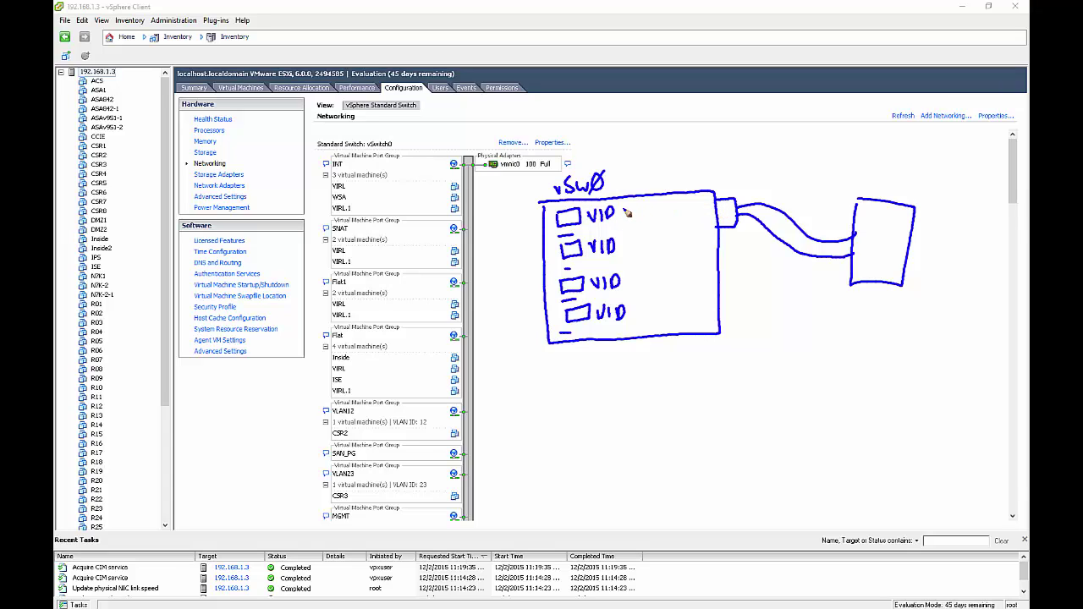
pyautogui.moveTo(626, 209); pyautogui.dragTo(641, 305)
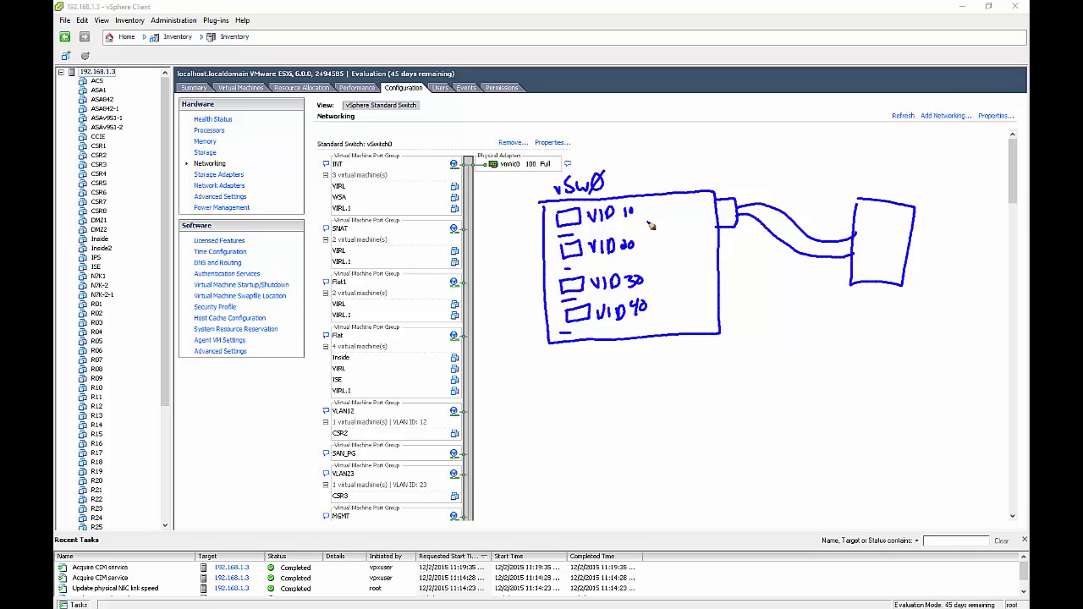
# Step: Annotate VIDs 10 to 40 as MGMT, VM, SAN and Prod, and write 40Gbps above the link between the boxes
pyautogui.moveTo(652, 219)
pyautogui.mouseDown()
pyautogui.moveTo(699, 206)
pyautogui.moveTo(692, 219)
pyautogui.mouseUp()
pyautogui.moveTo(662, 245)
pyautogui.mouseDown()
pyautogui.moveTo(677, 242)
pyautogui.moveTo(655, 293)
pyautogui.moveTo(685, 289)
pyautogui.moveTo(694, 269)
pyautogui.mouseUp()
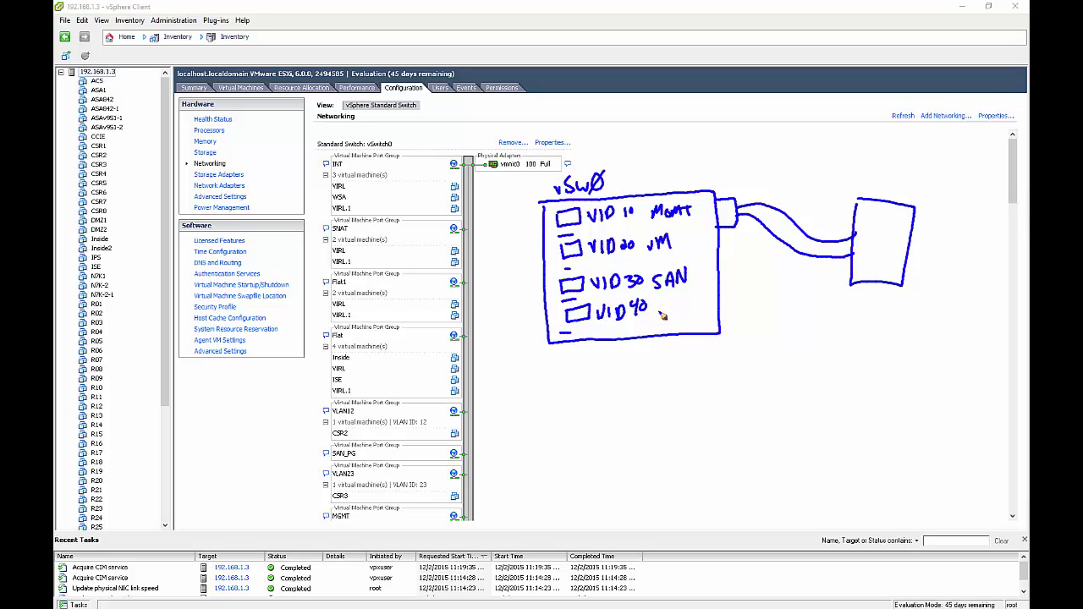
pyautogui.moveTo(659, 320); pyautogui.dragTo(690, 302)
pyautogui.moveTo(752, 176); pyautogui.dragTo(804, 202)
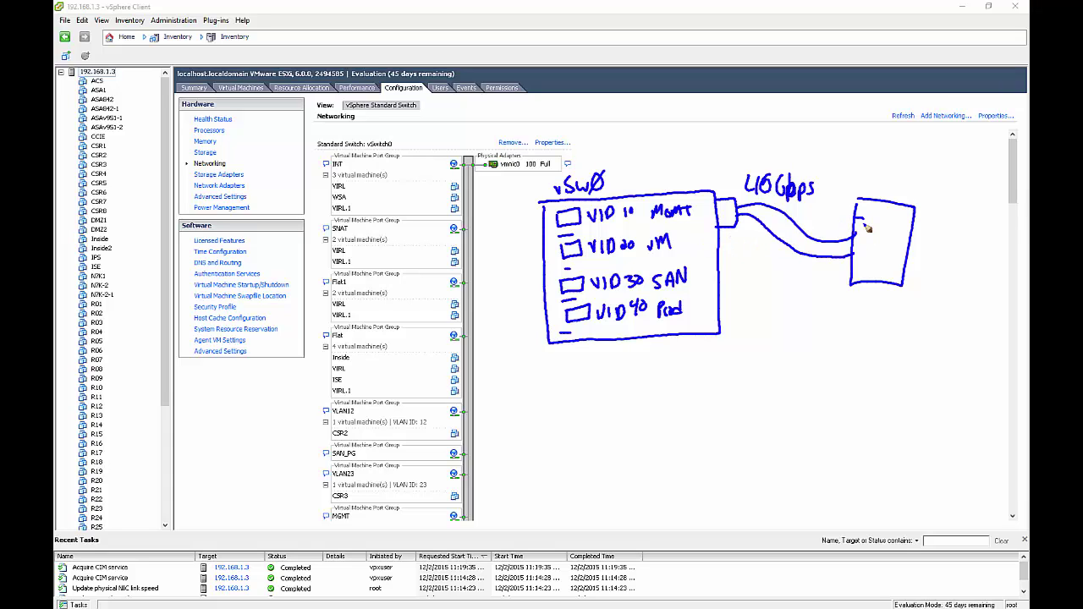
# Step: List VLANs 10, 20, 30 and 40 inside the smaller box and write "NVØ = 50" above the vSw0 box
pyautogui.moveTo(869, 210)
pyautogui.mouseDown()
pyautogui.moveTo(870, 238)
pyautogui.moveTo(880, 237)
pyautogui.moveTo(872, 254)
pyautogui.moveTo(884, 254)
pyautogui.moveTo(872, 281)
pyautogui.moveTo(882, 269)
pyautogui.mouseUp()
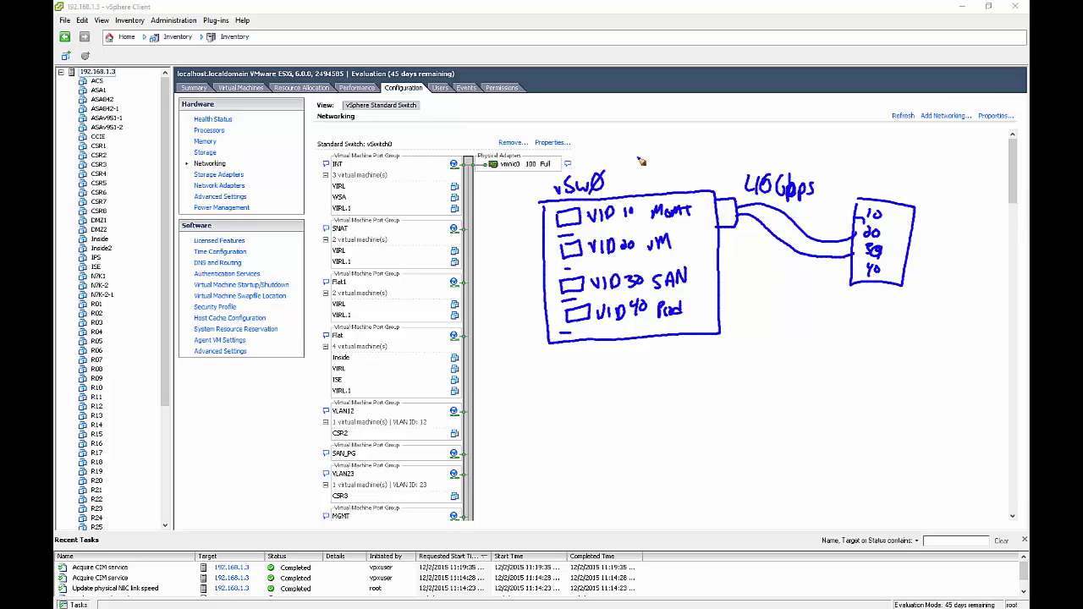
pyautogui.moveTo(628, 168)
pyautogui.mouseDown()
pyautogui.moveTo(657, 144)
pyautogui.moveTo(692, 142)
pyautogui.moveTo(679, 161)
pyautogui.moveTo(692, 139)
pyautogui.mouseUp()
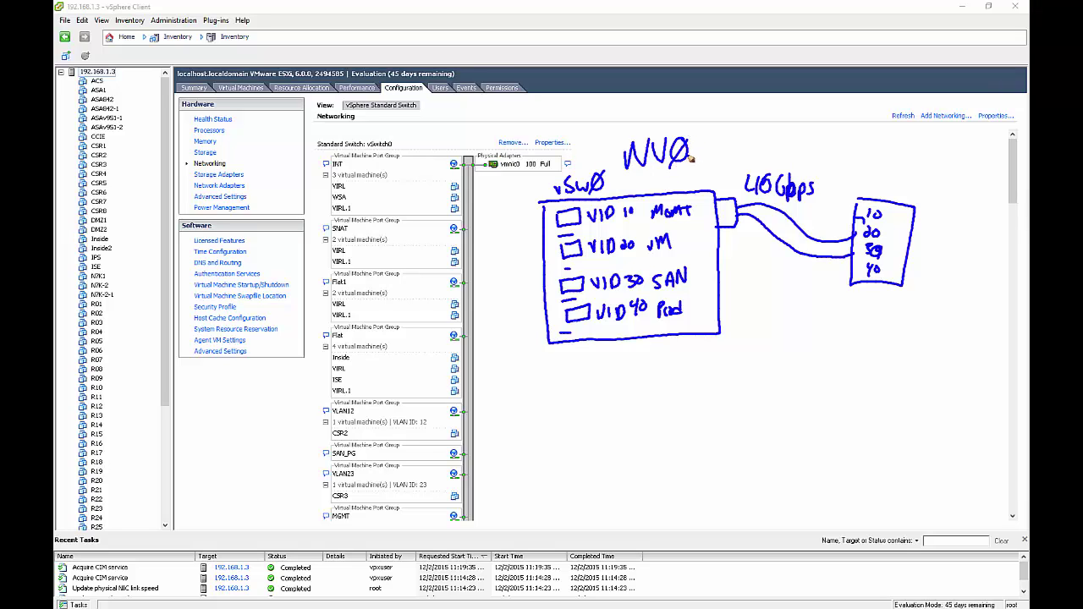
pyautogui.moveTo(699, 144)
pyautogui.mouseDown()
pyautogui.moveTo(730, 154)
pyautogui.moveTo(742, 137)
pyautogui.mouseUp()
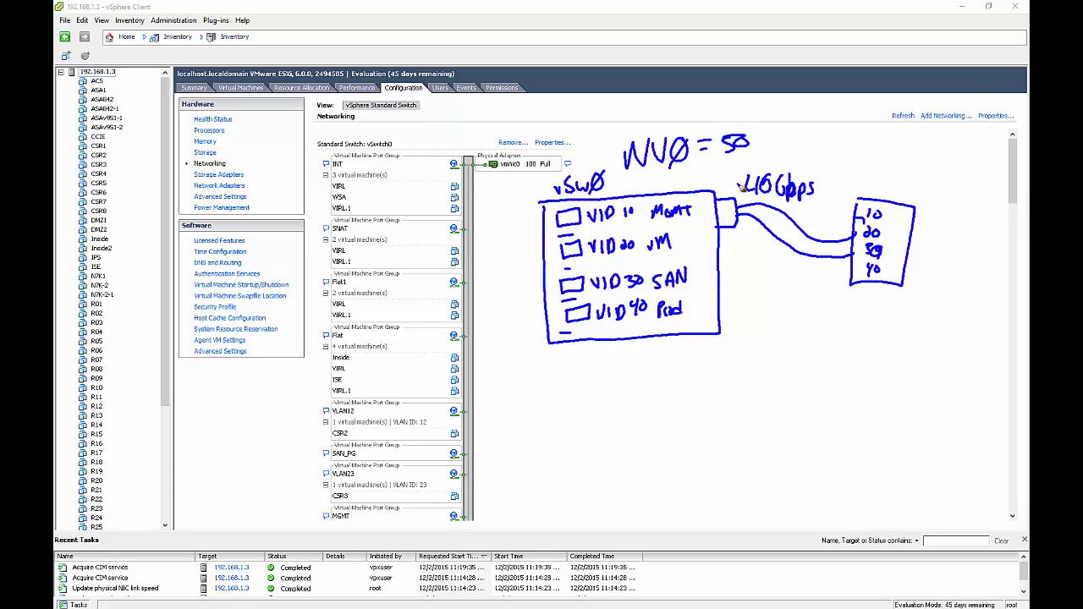